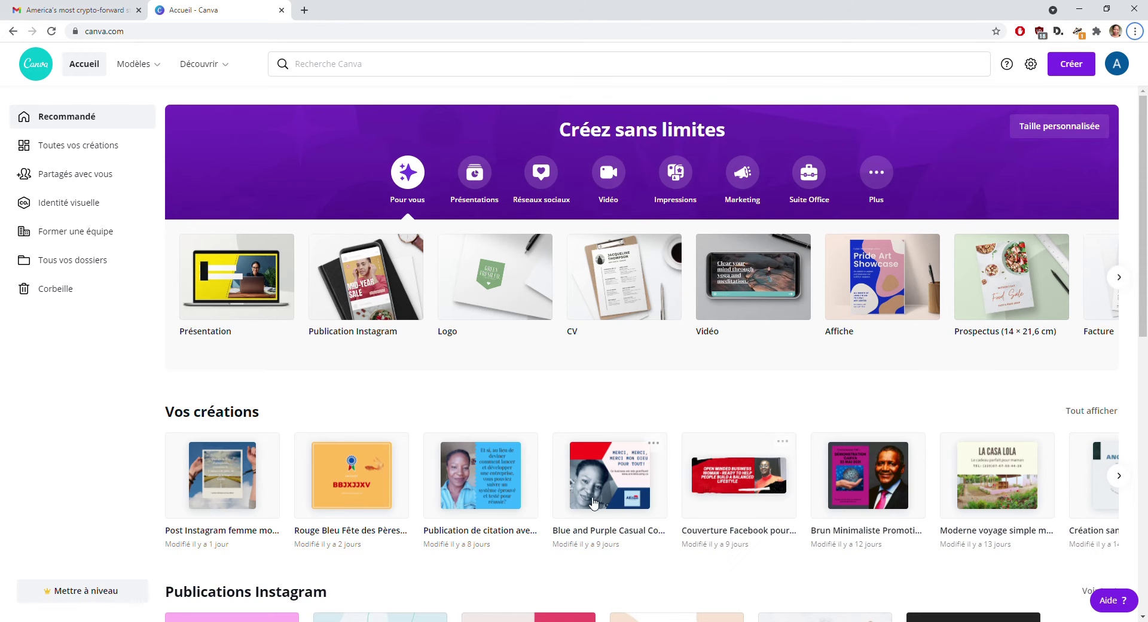
- Open the beige "Do whatever makes you happiest" template from the Instagram posts for editing
scroll(592, 503, down, 4)
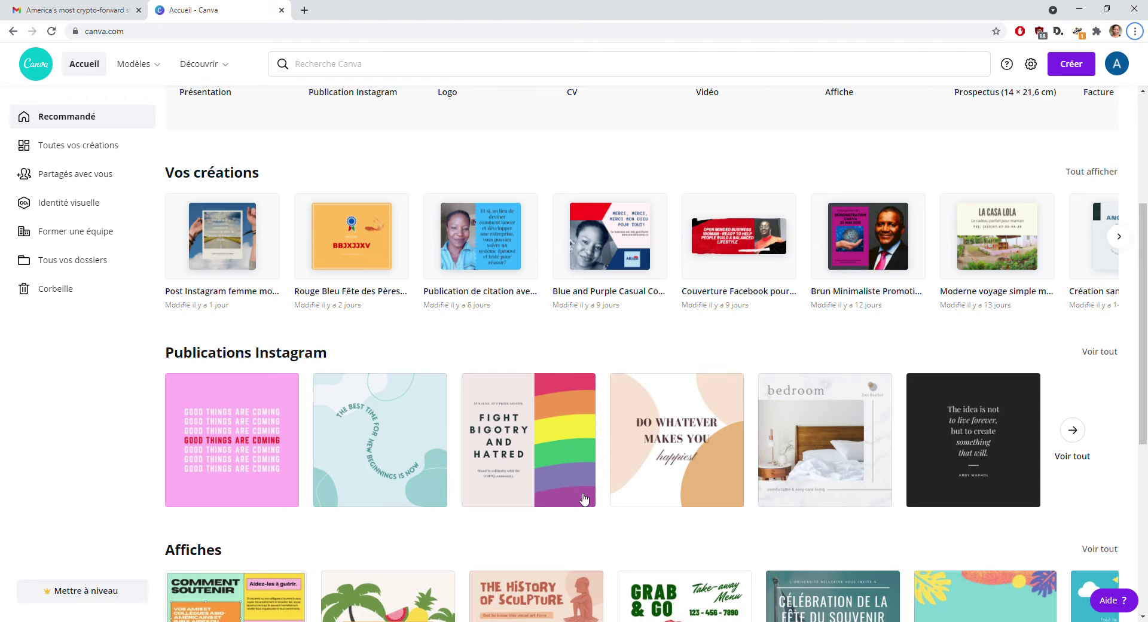
scroll(584, 499, up, 3)
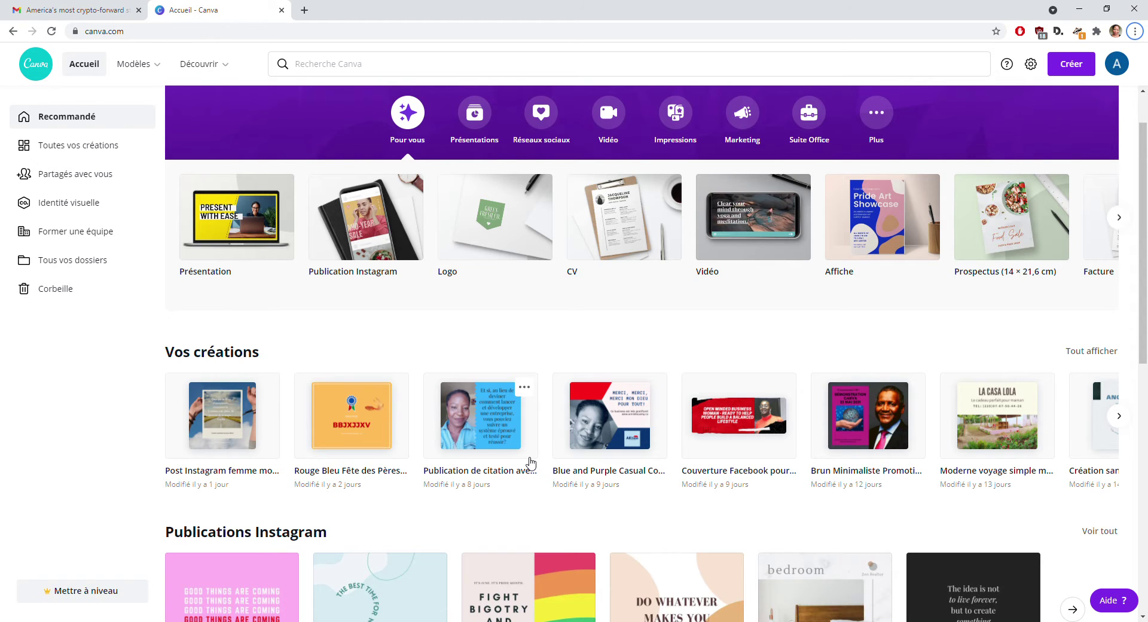
scroll(530, 463, down, 1)
scroll(530, 463, down, 3)
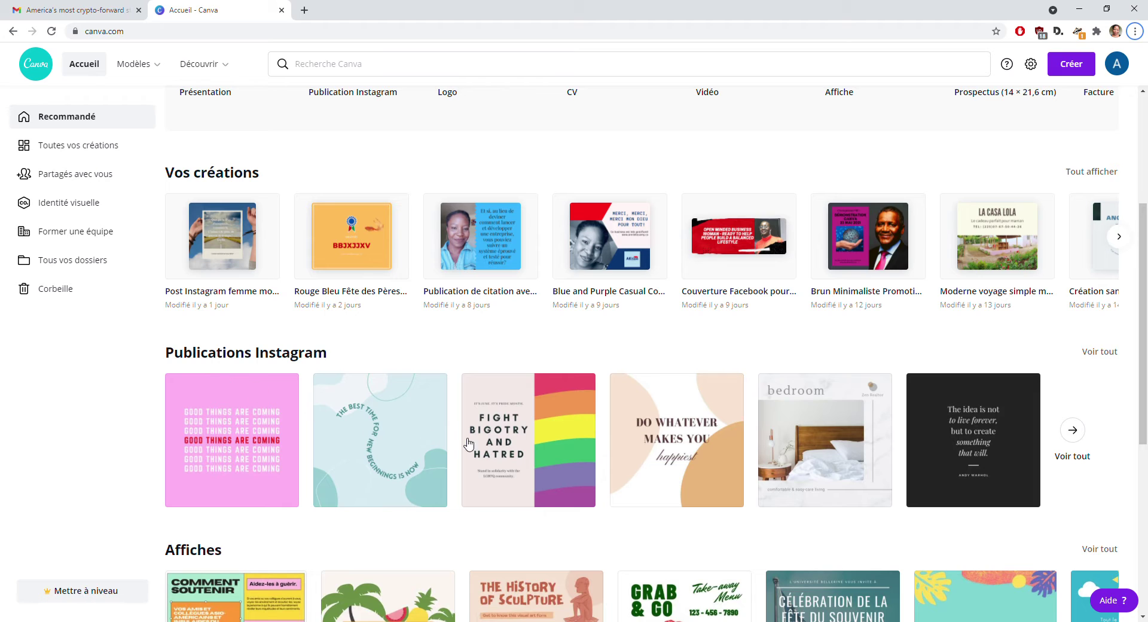
click(682, 391)
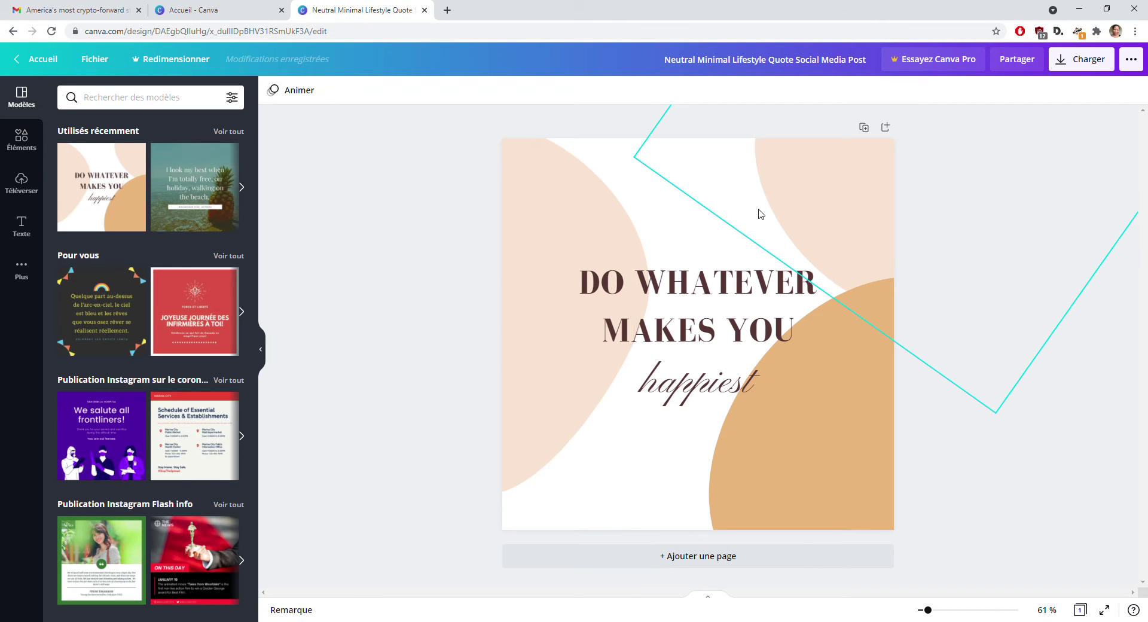
- Replace the main heading text with "BONJOUR TOUT LE MONDE"
click(743, 384)
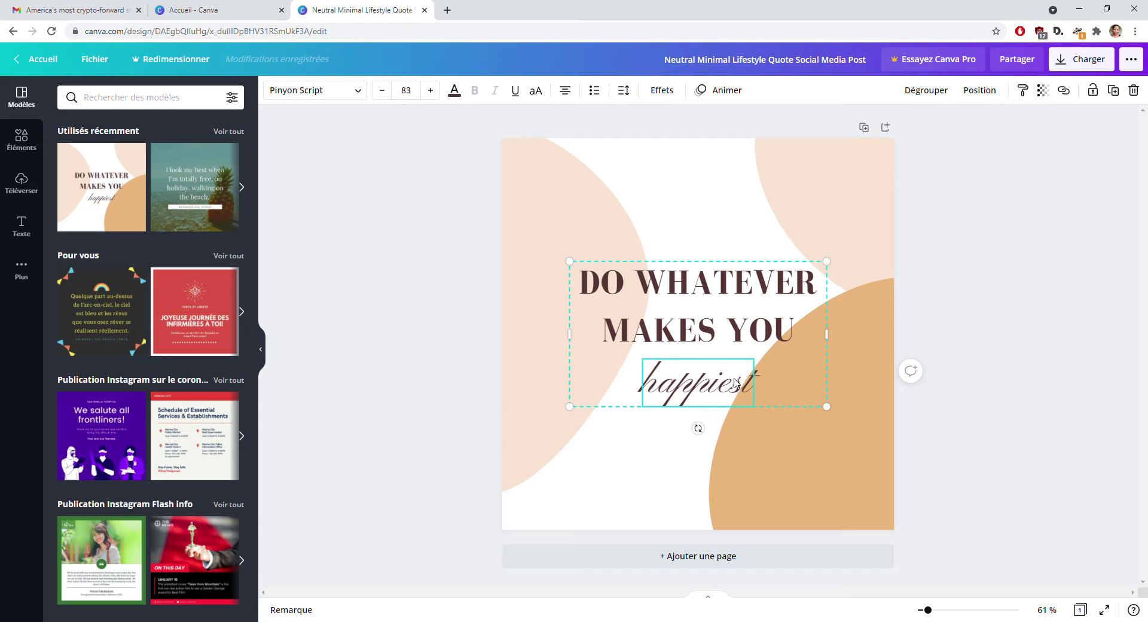
click(761, 308)
click(804, 332)
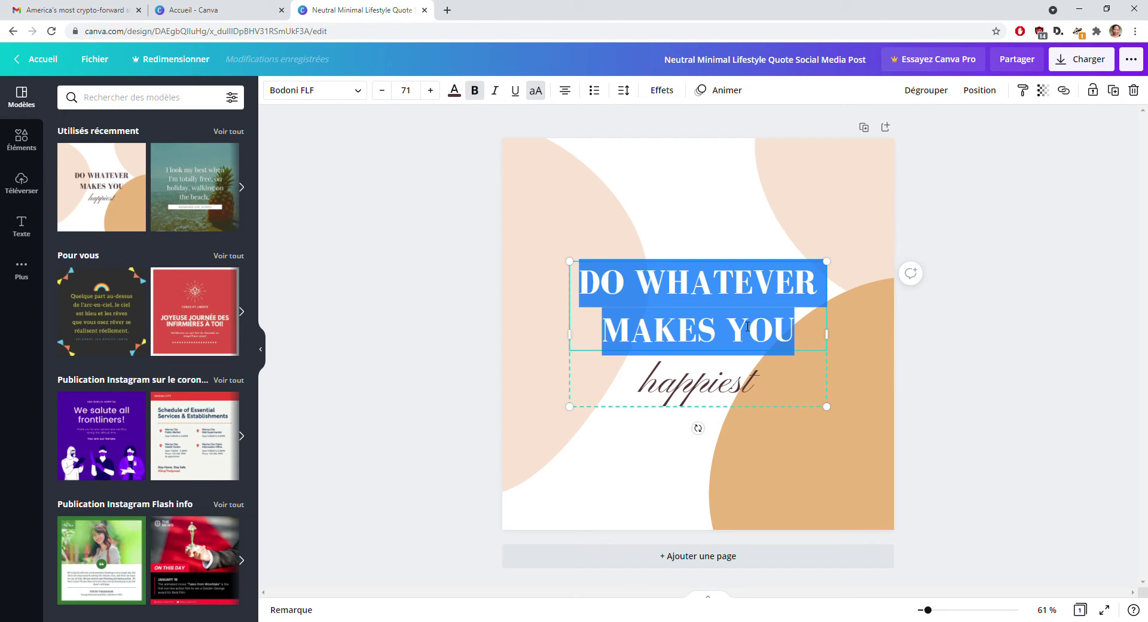
text(BO)
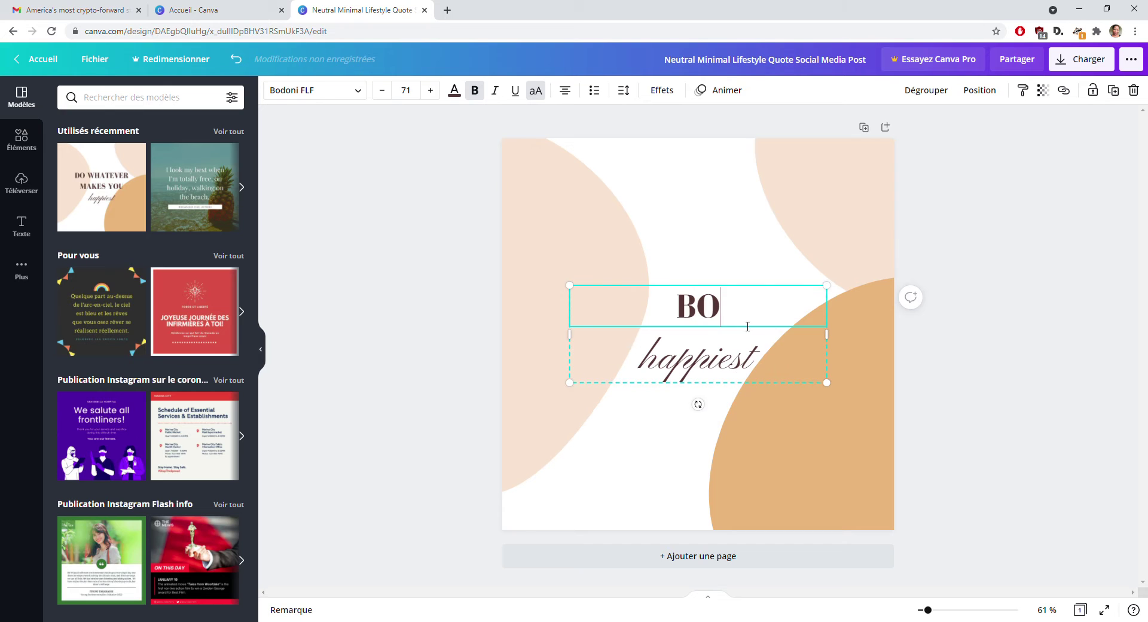
text(NJOUR TOUT LES)
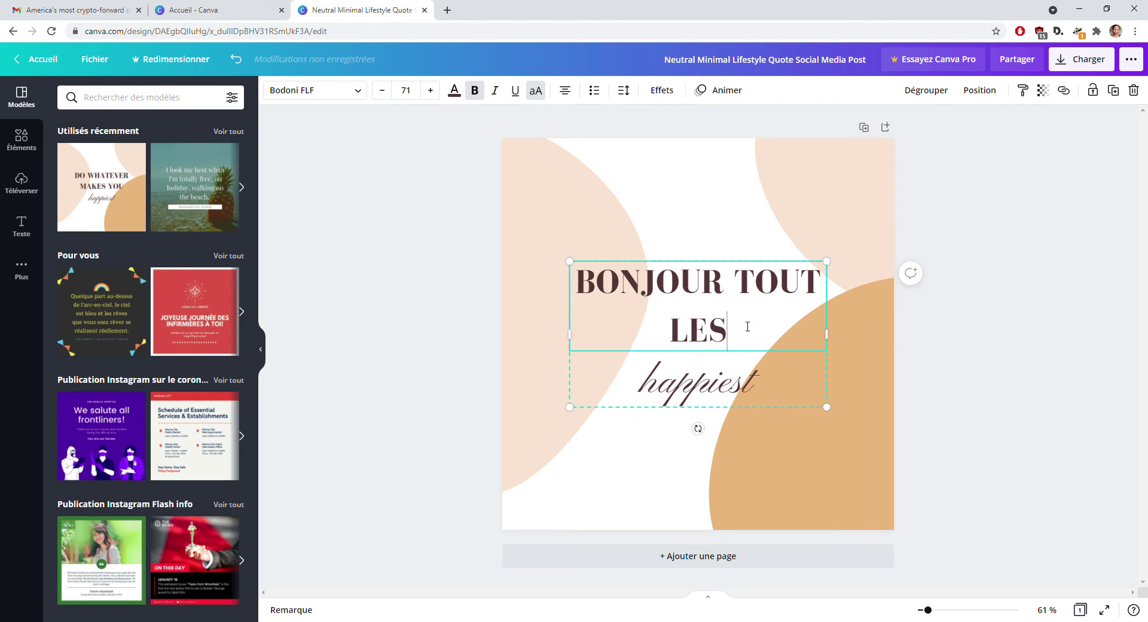
key(BackSpace)
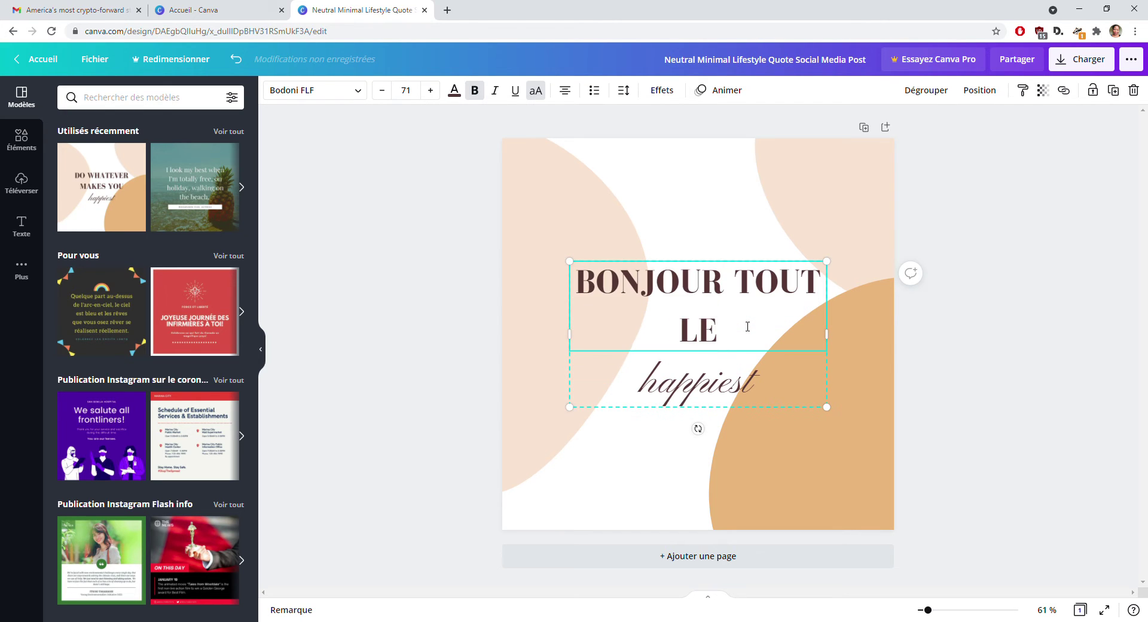
text(MONDE)
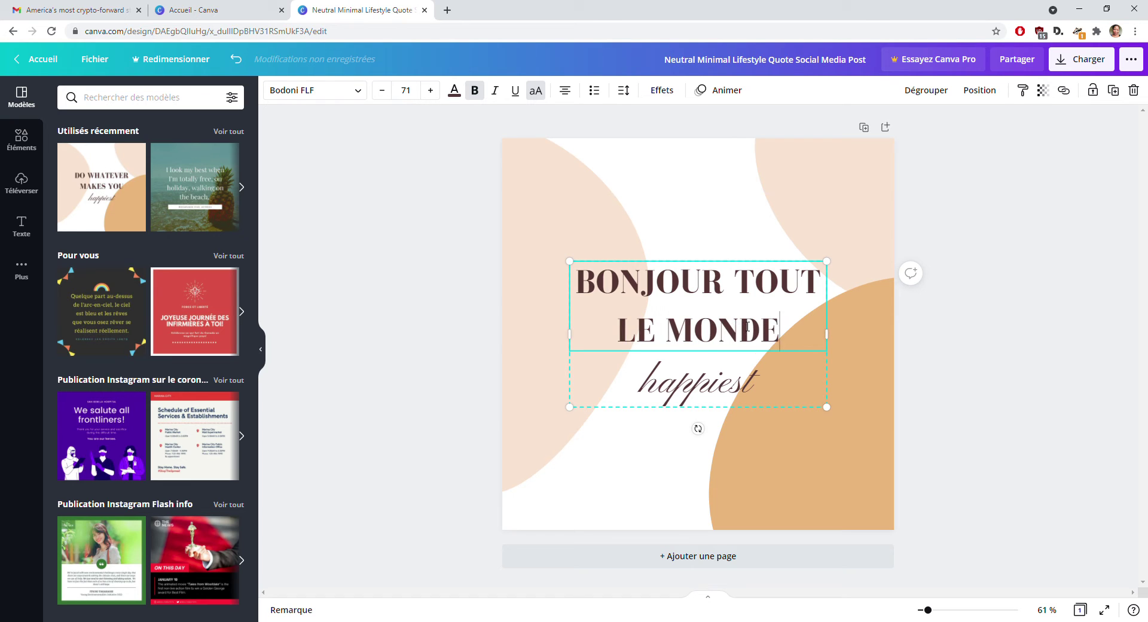
- Replace the script word "happiest" below the heading with "Coucou"
click(714, 395)
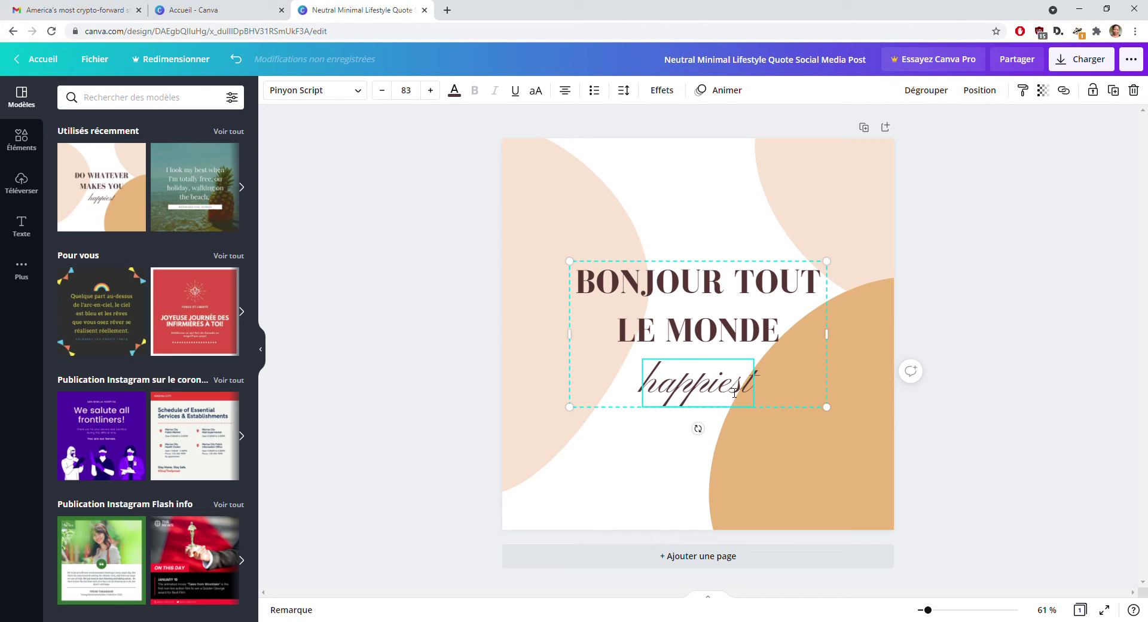
double_click(734, 392)
text(Coucou)
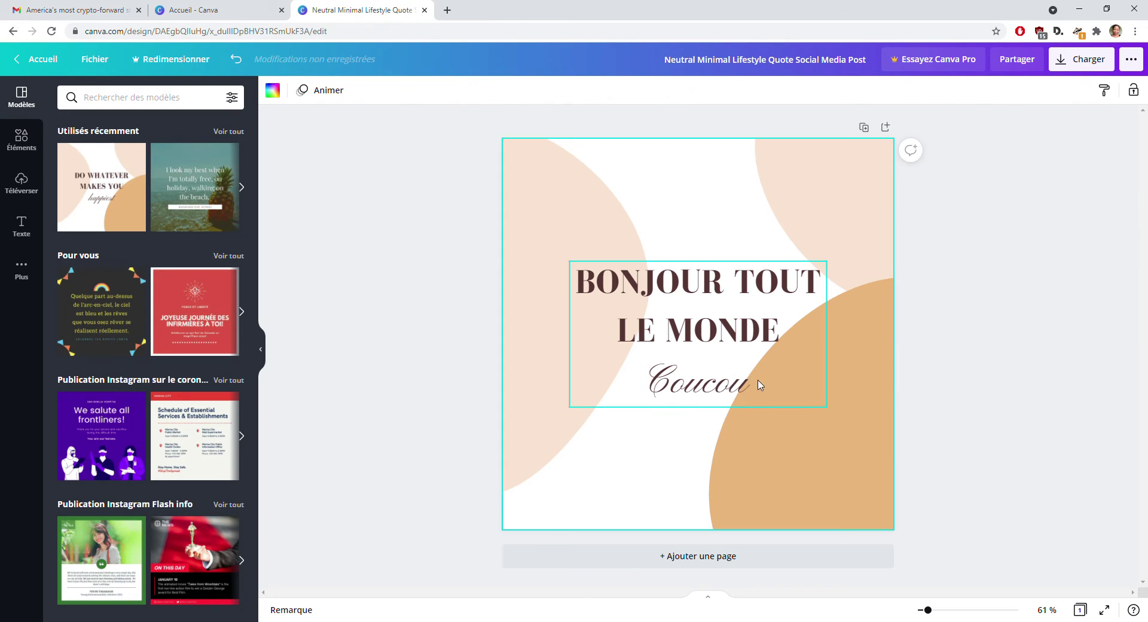
click(719, 315)
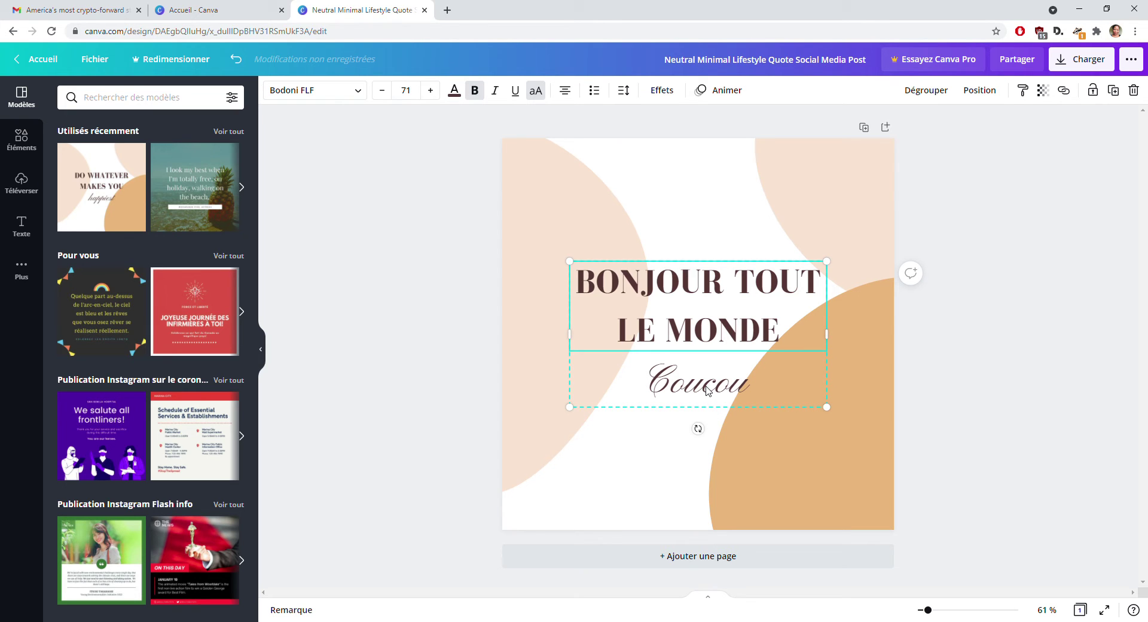
click(695, 234)
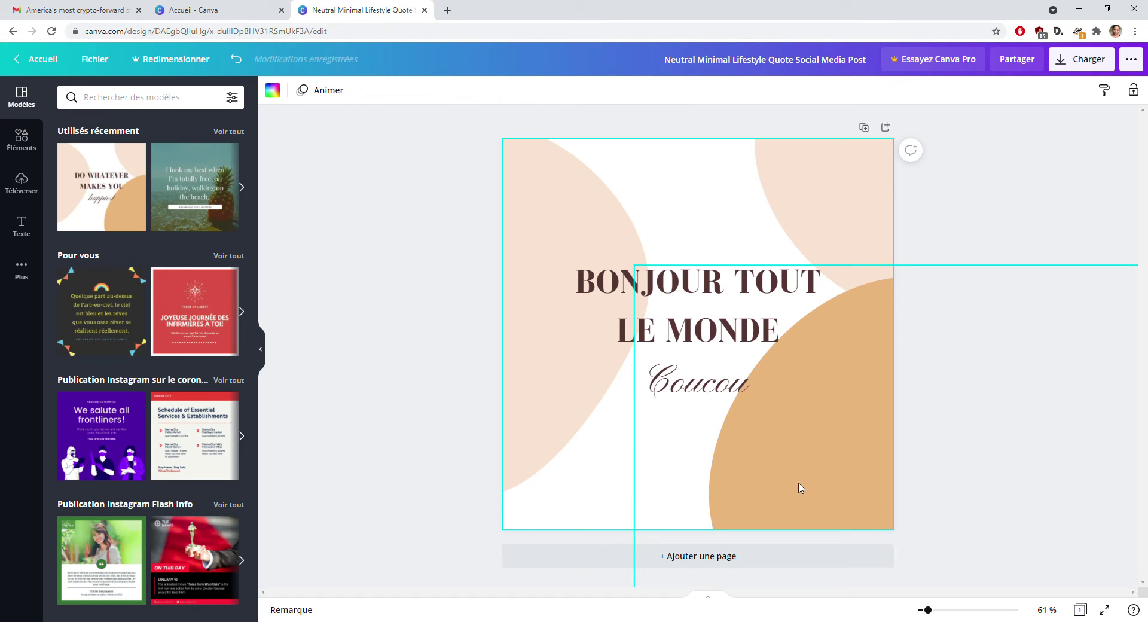
- Change the first gradient colour of the left shape to light blue and of the upper-right shape to pink
click(548, 221)
click(844, 354)
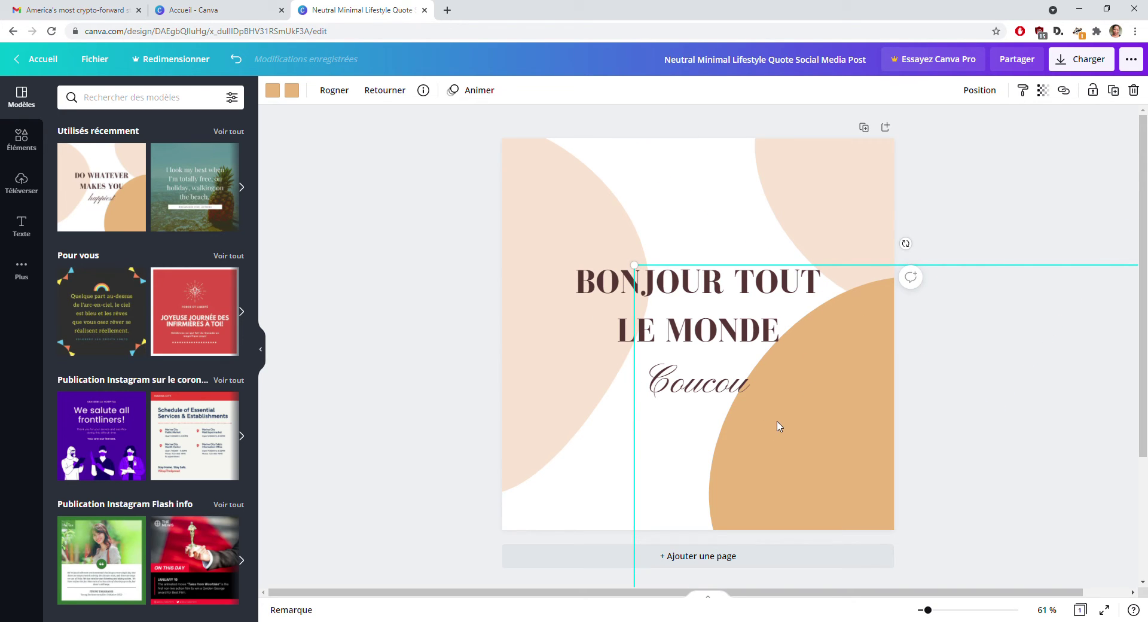
click(544, 205)
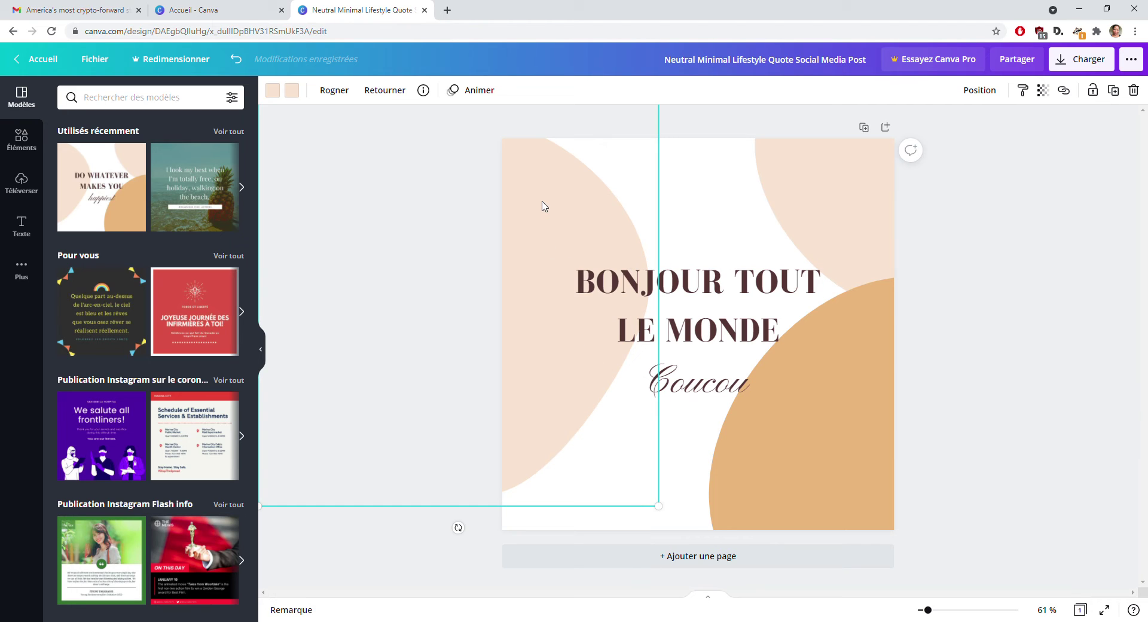
click(276, 92)
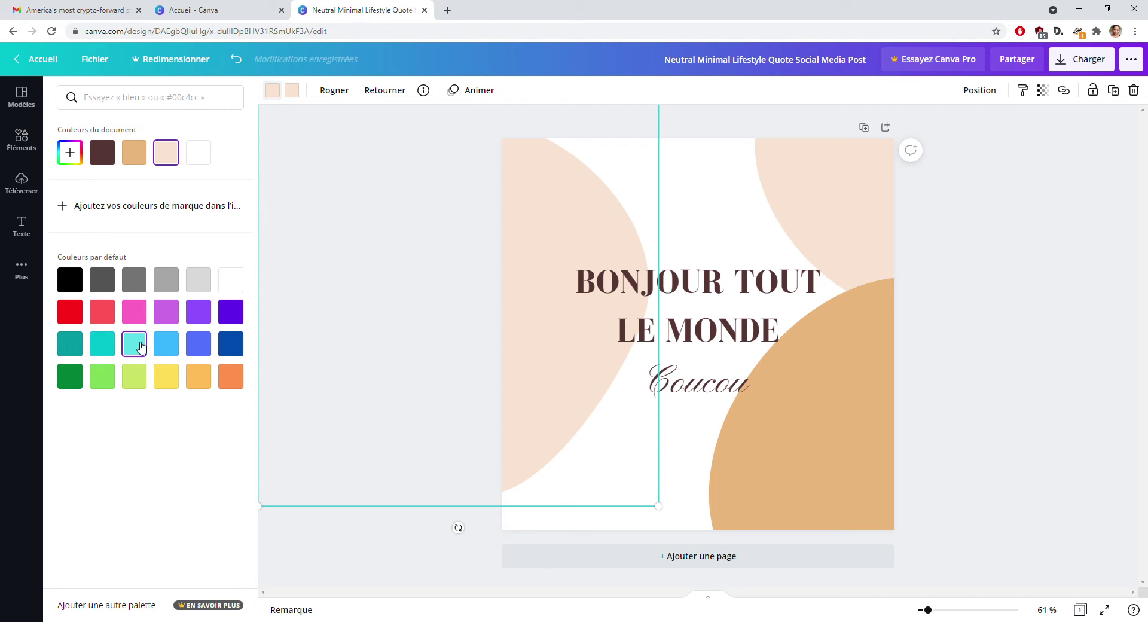
click(171, 347)
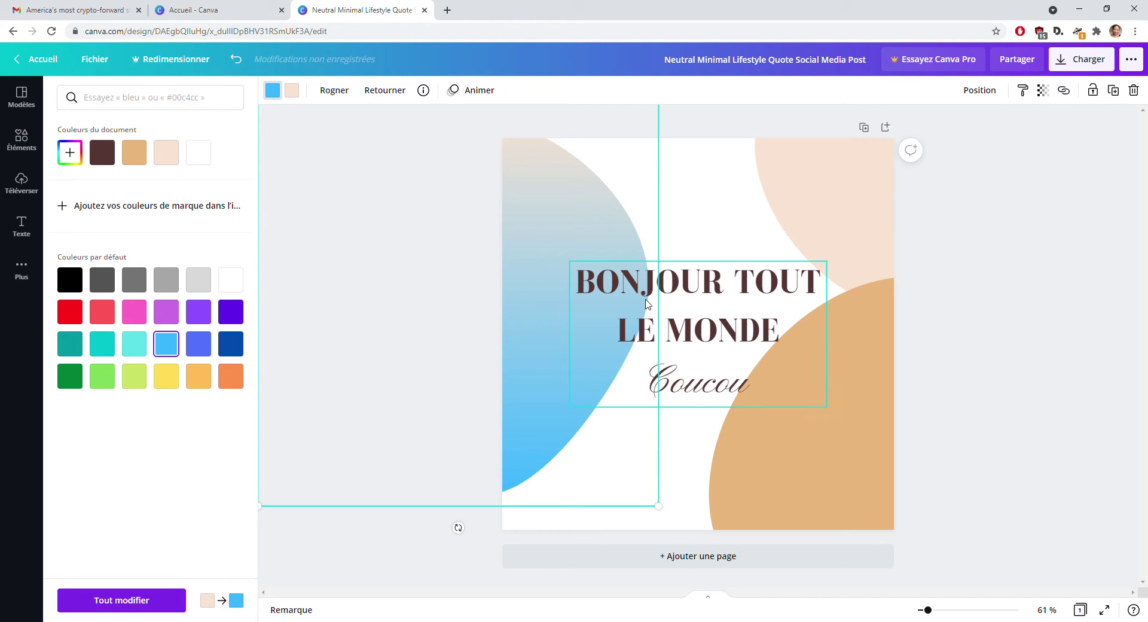
click(854, 193)
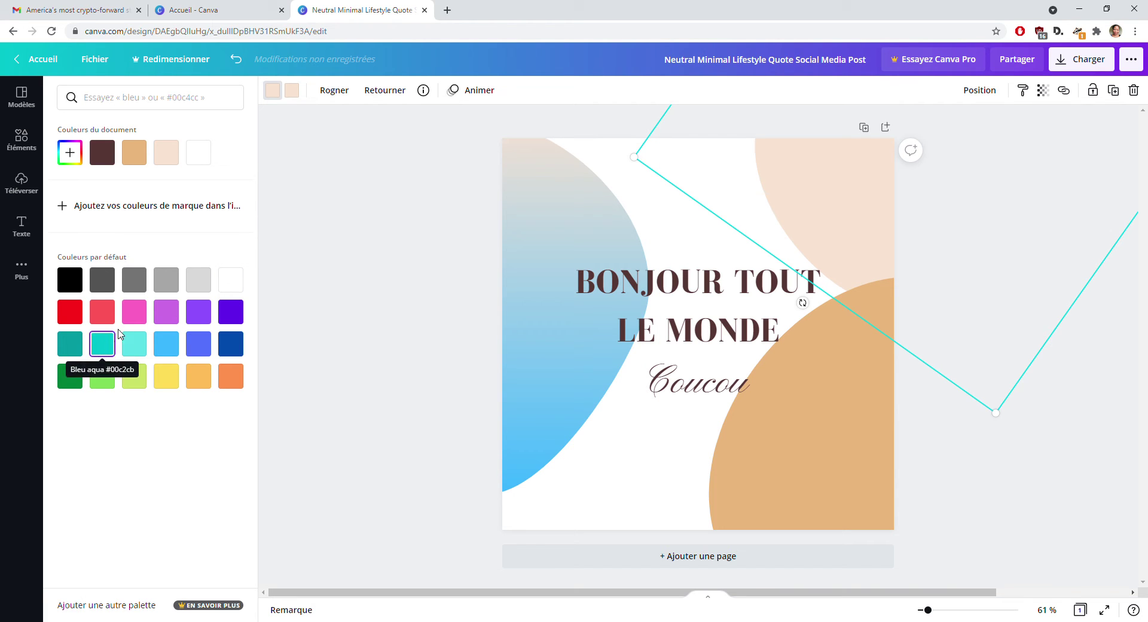
click(134, 311)
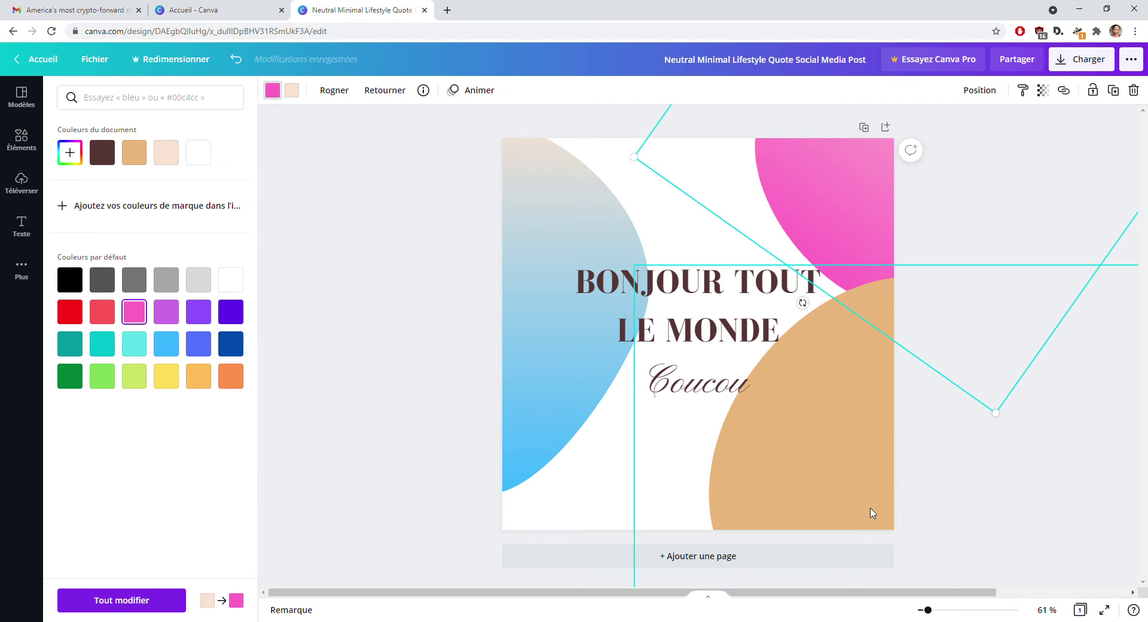
- Change the first gradient colour of the lower-right tan shape to light pinkish purple
click(835, 436)
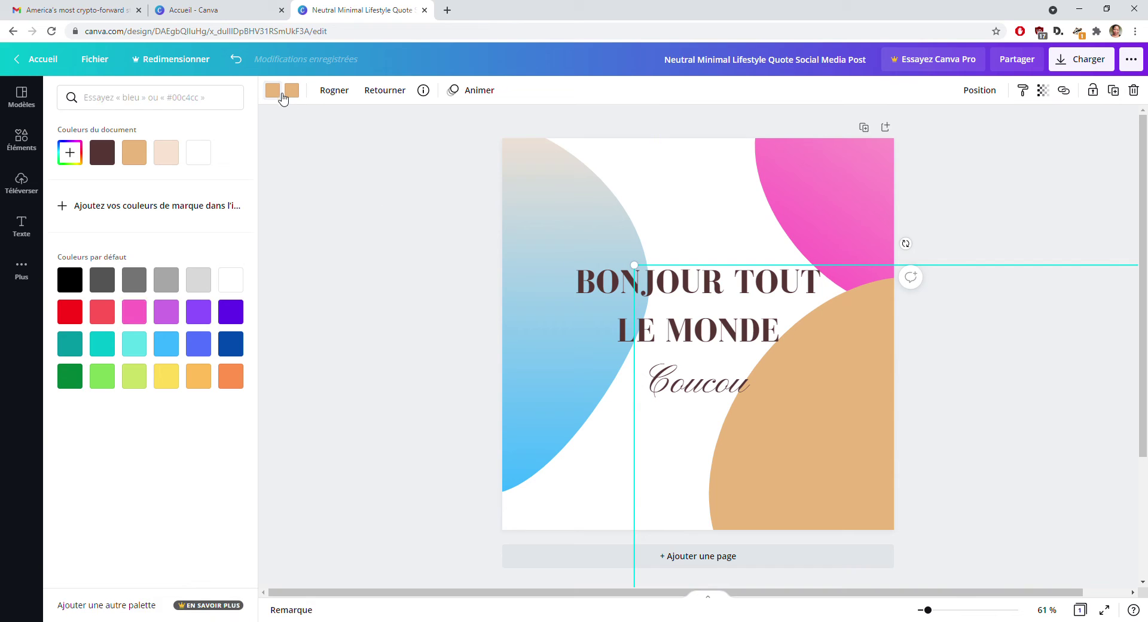
click(282, 94)
click(200, 314)
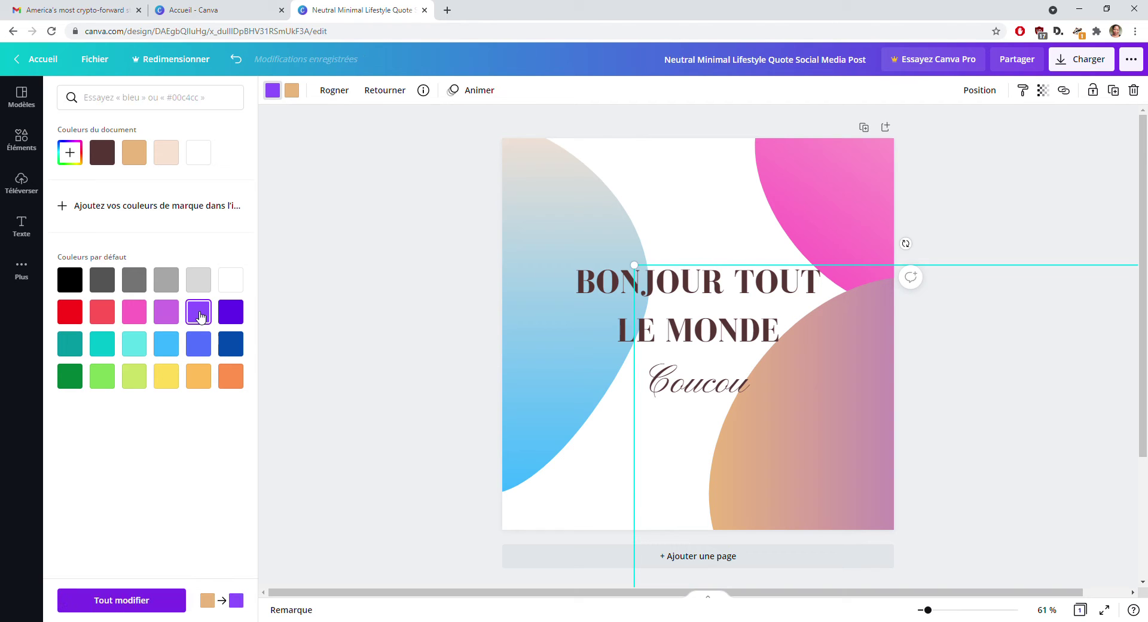
click(166, 312)
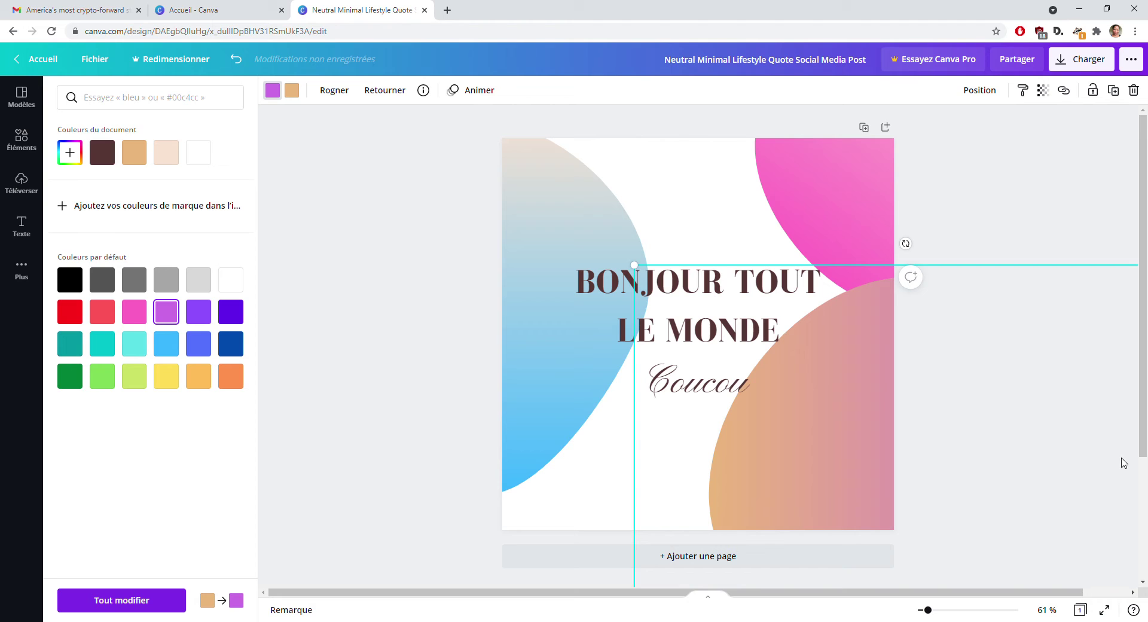
click(649, 178)
key(Escape)
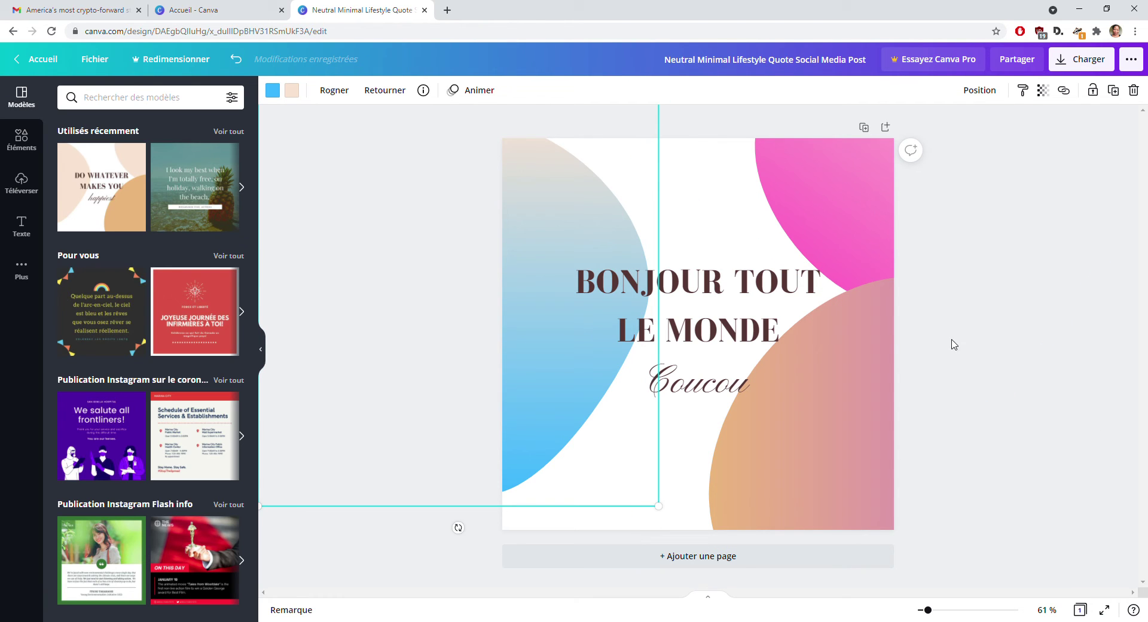
click(940, 371)
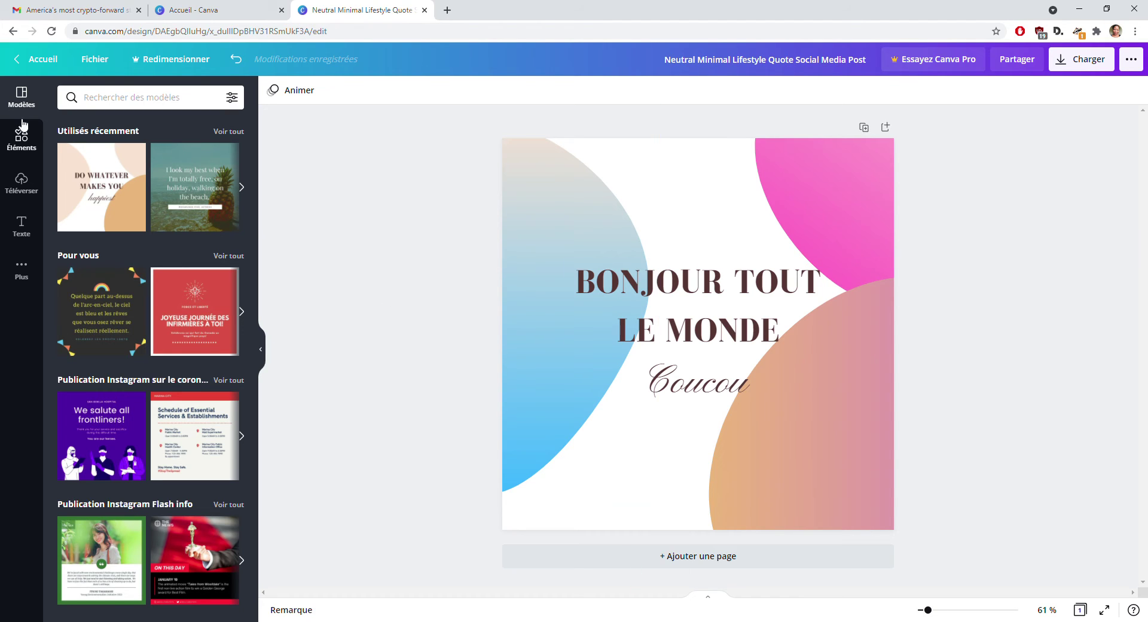
- Add the uploaded AKtion logo to the design, shrink it and place it centred below "Coucou"
click(30, 187)
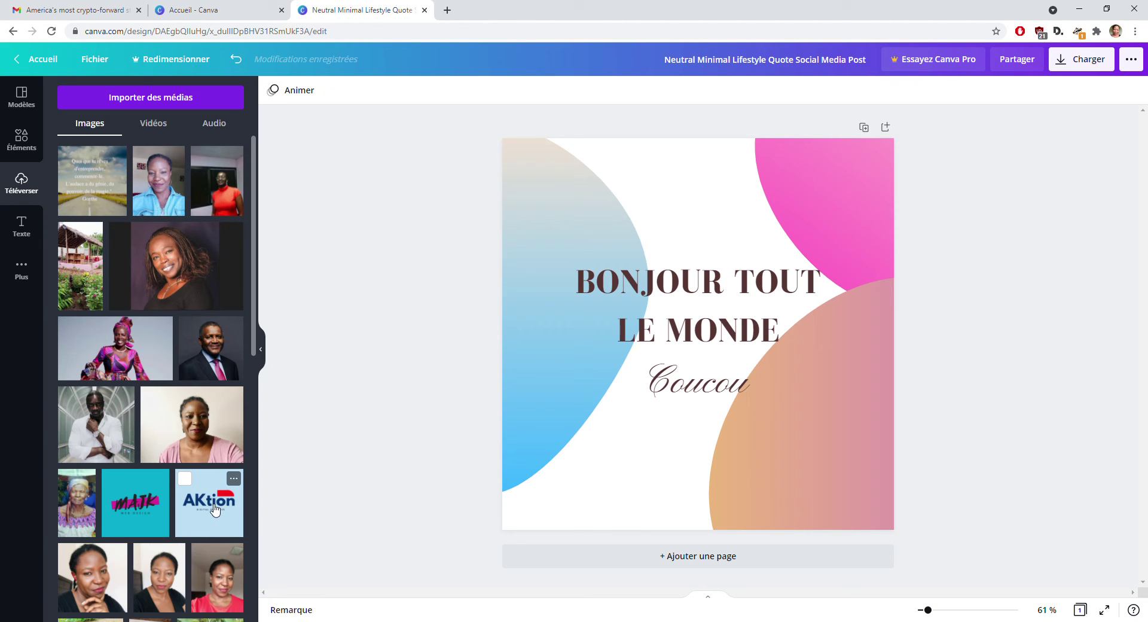
click(216, 509)
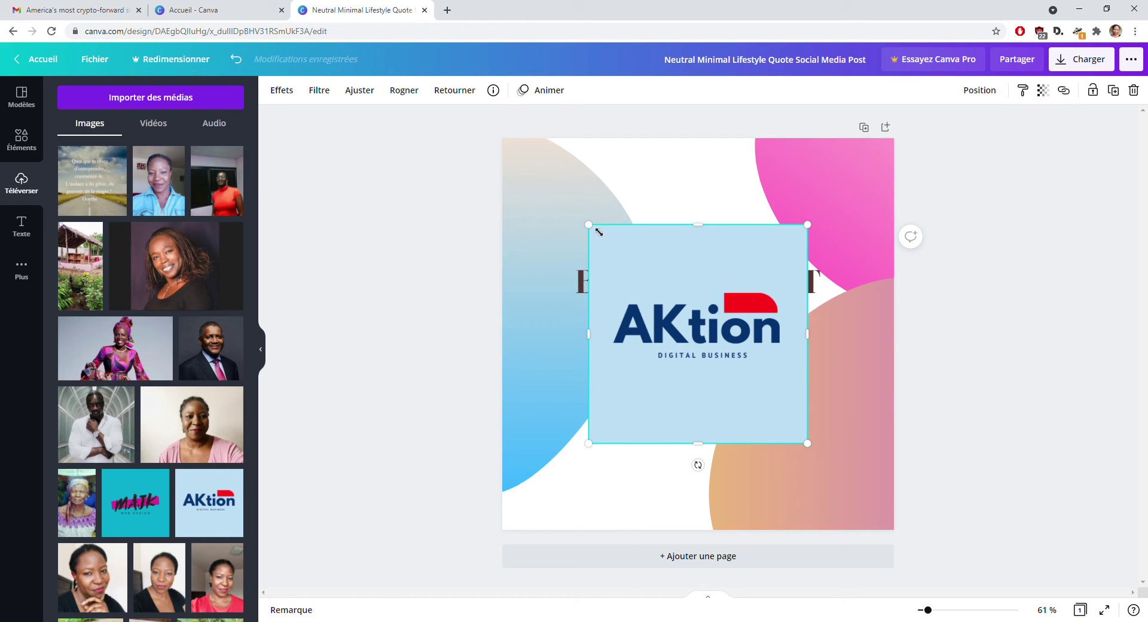
drag(596, 235, 733, 369)
drag(767, 417, 699, 471)
click(777, 467)
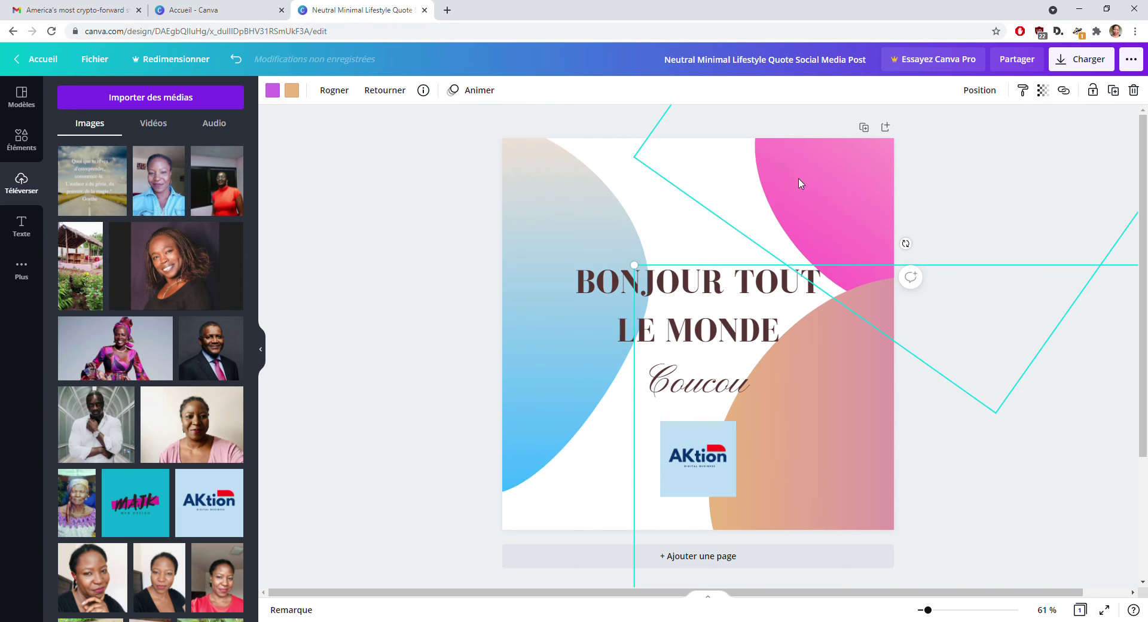
click(658, 217)
click(1033, 435)
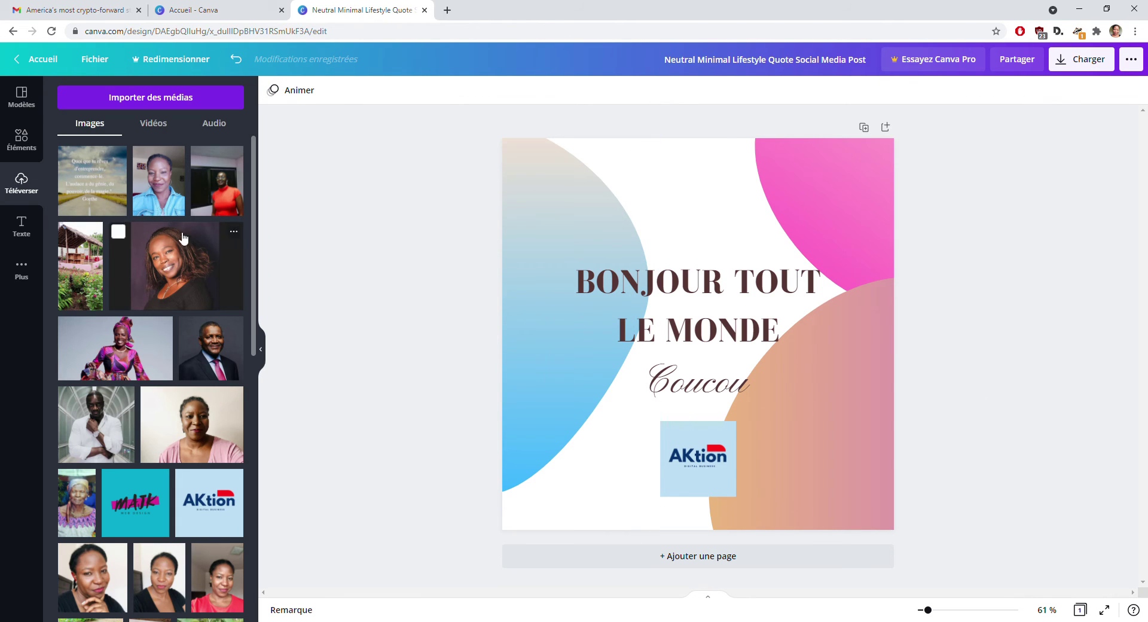
- Add the uploaded photo of the woman in the pink patterned dress, shrink it and move it above the heading
click(128, 356)
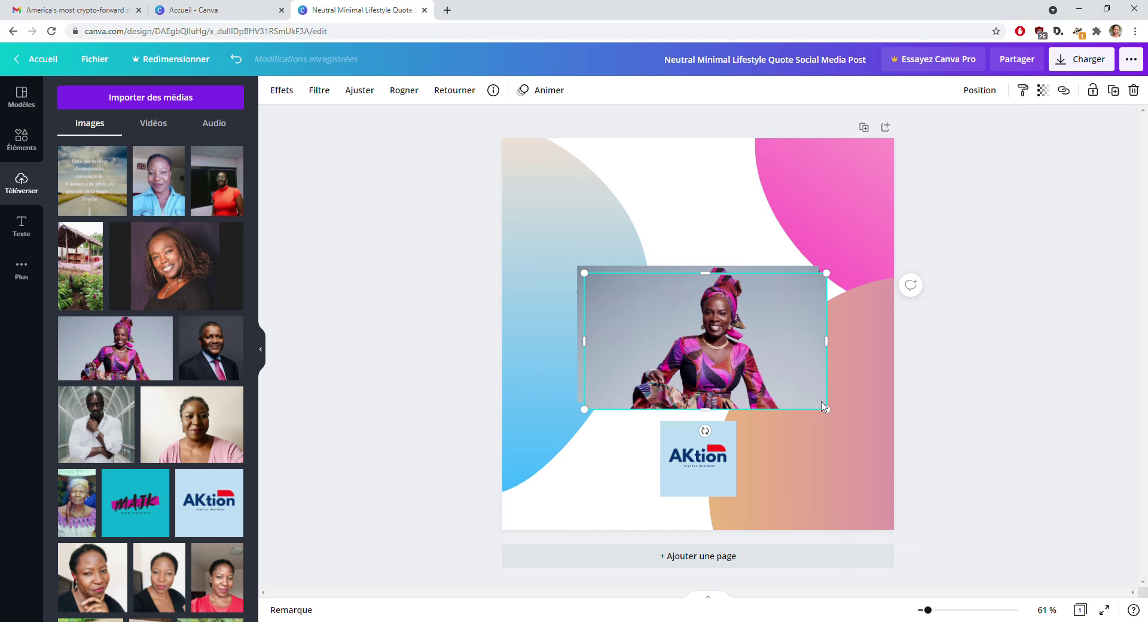
drag(802, 398, 674, 325)
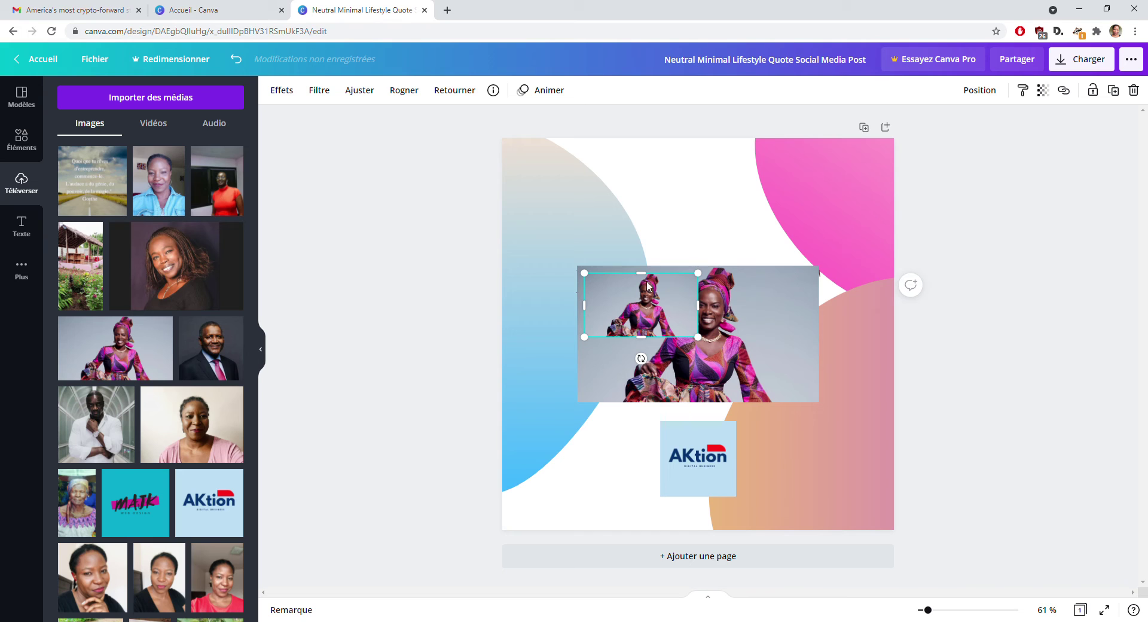
drag(647, 286, 690, 182)
- Delete the larger duplicate photo covering the heading and centre the small photo horizontally above the text
click(761, 339)
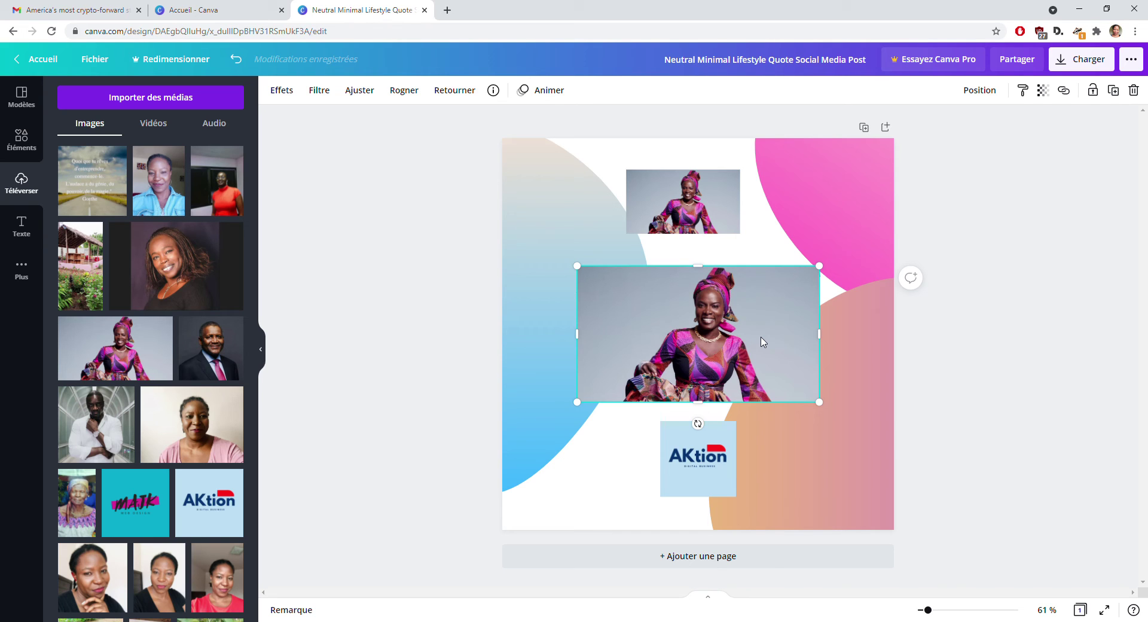
right_click(763, 342)
click(810, 402)
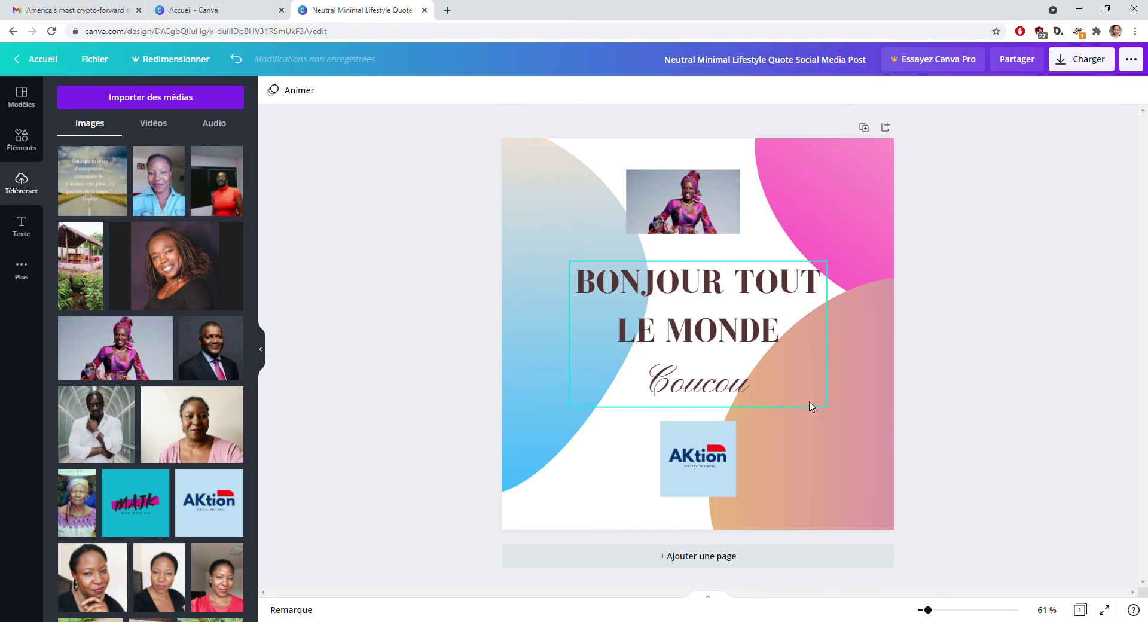
click(701, 209)
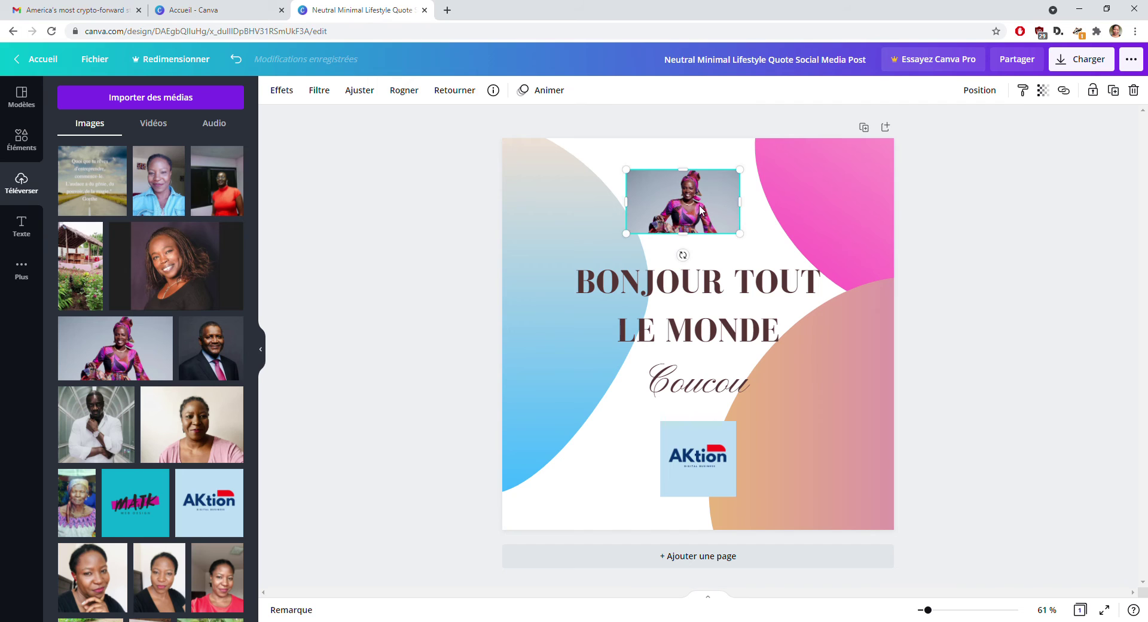
drag(701, 209, 718, 211)
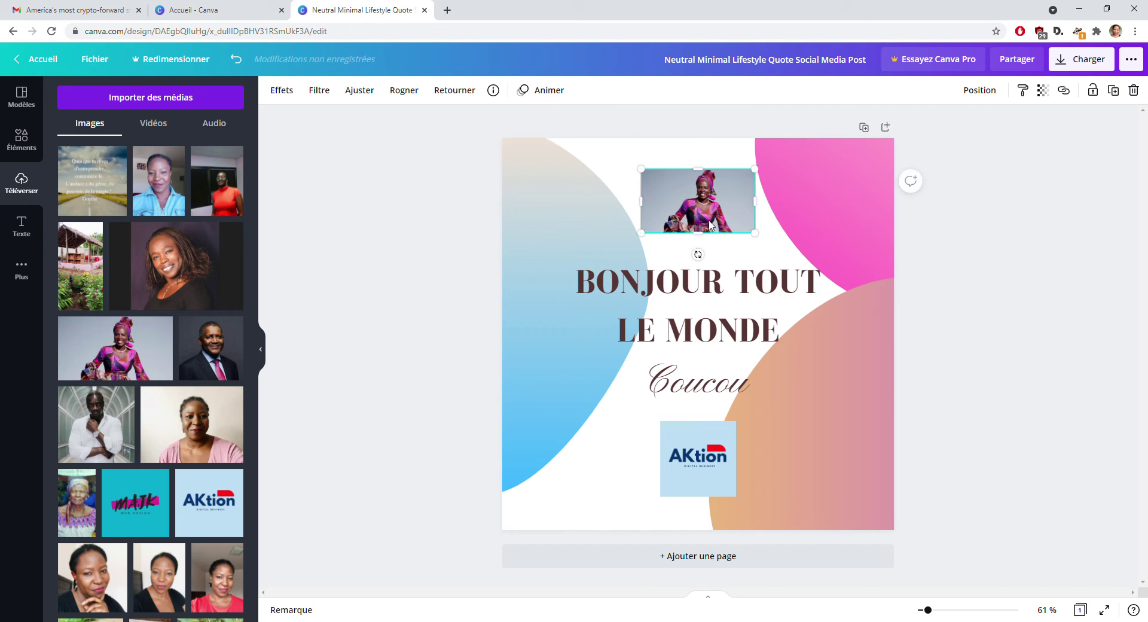
click(849, 410)
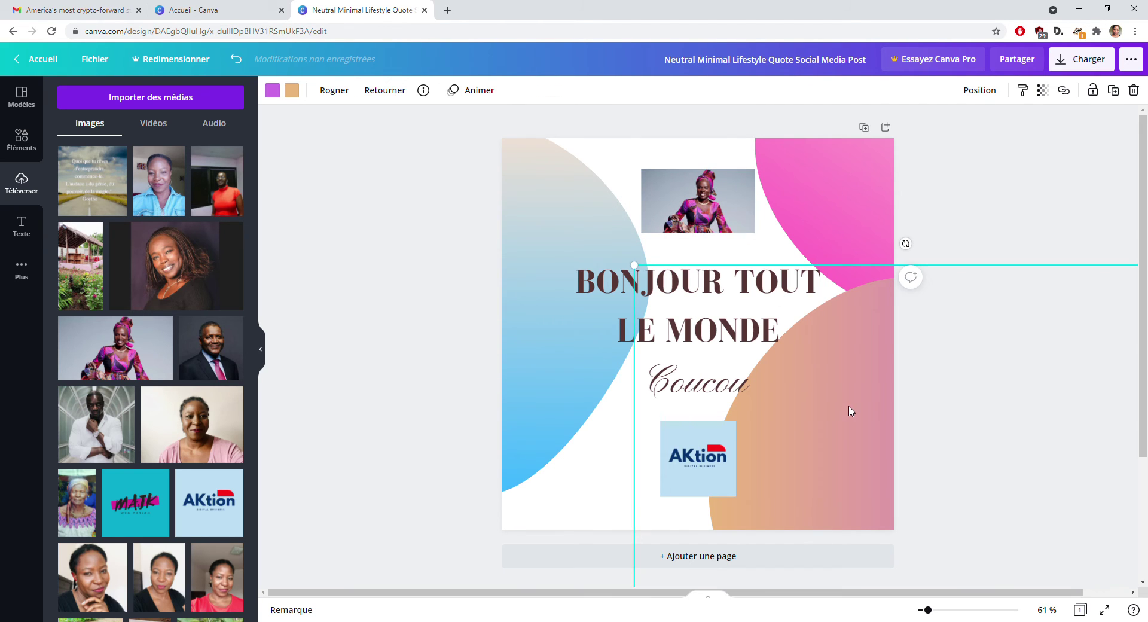
click(888, 211)
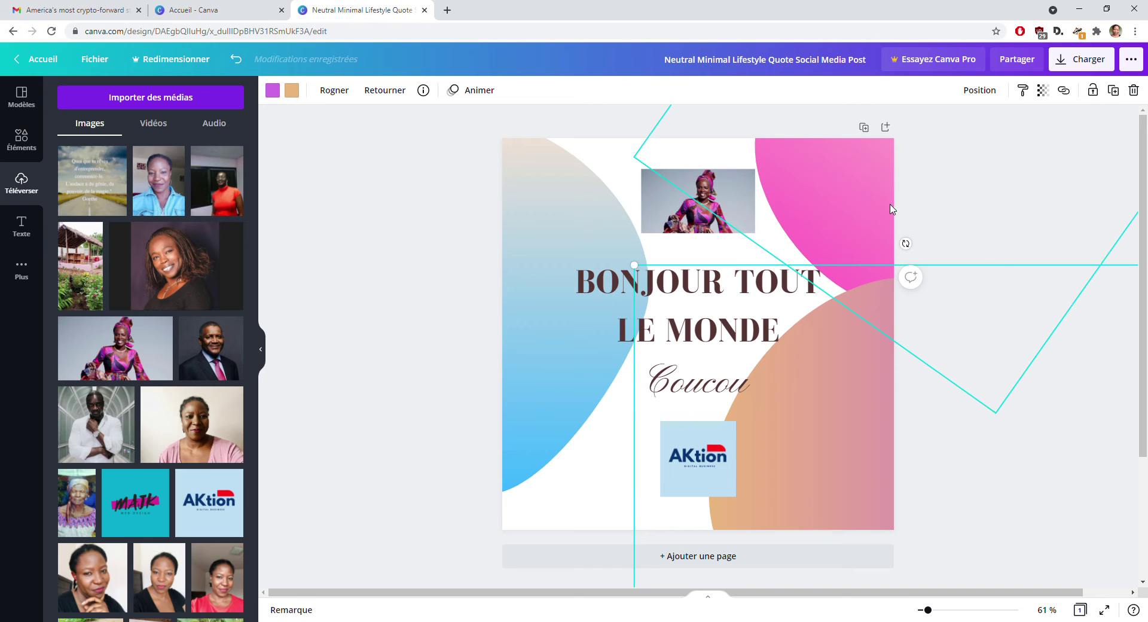
click(609, 122)
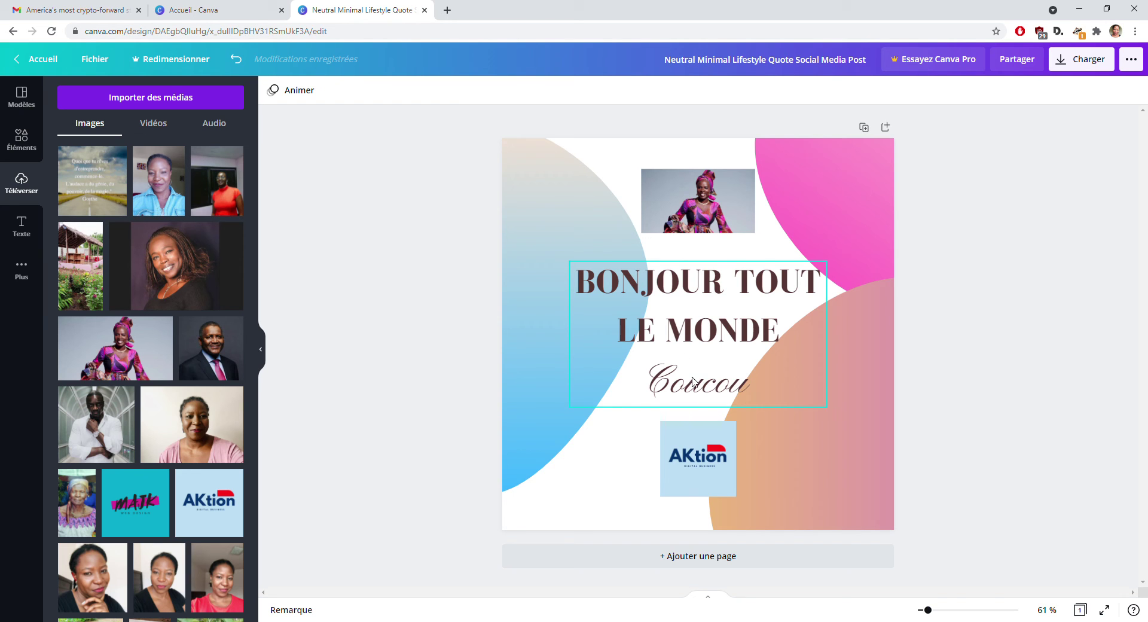
- Look through the available templates, elements, text options and additional apps and integrations for the design
click(23, 100)
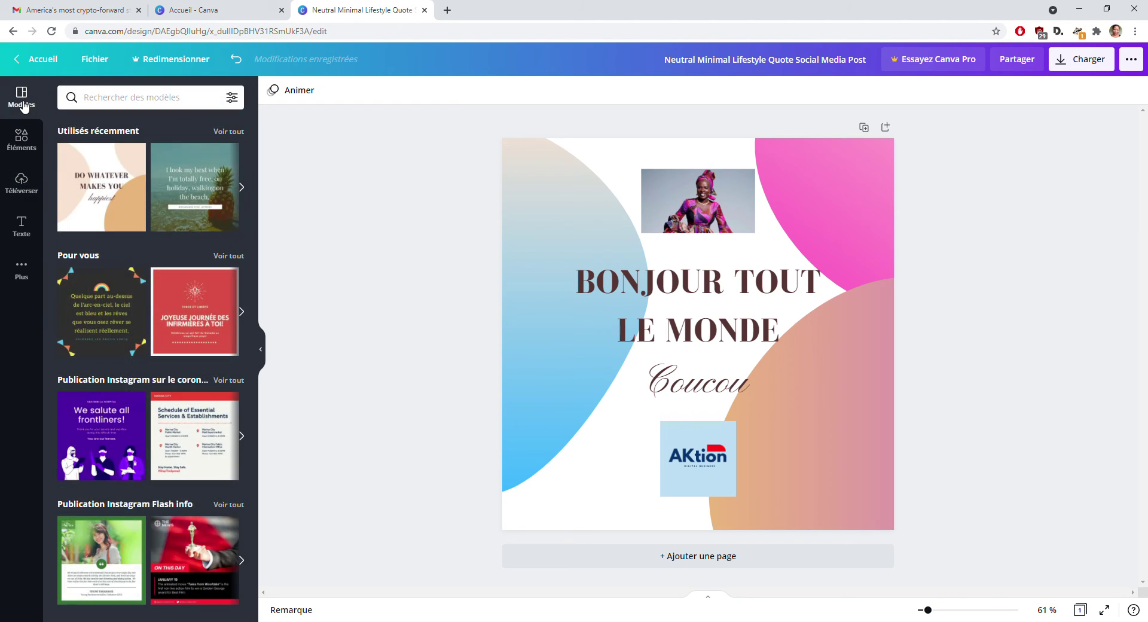
click(21, 144)
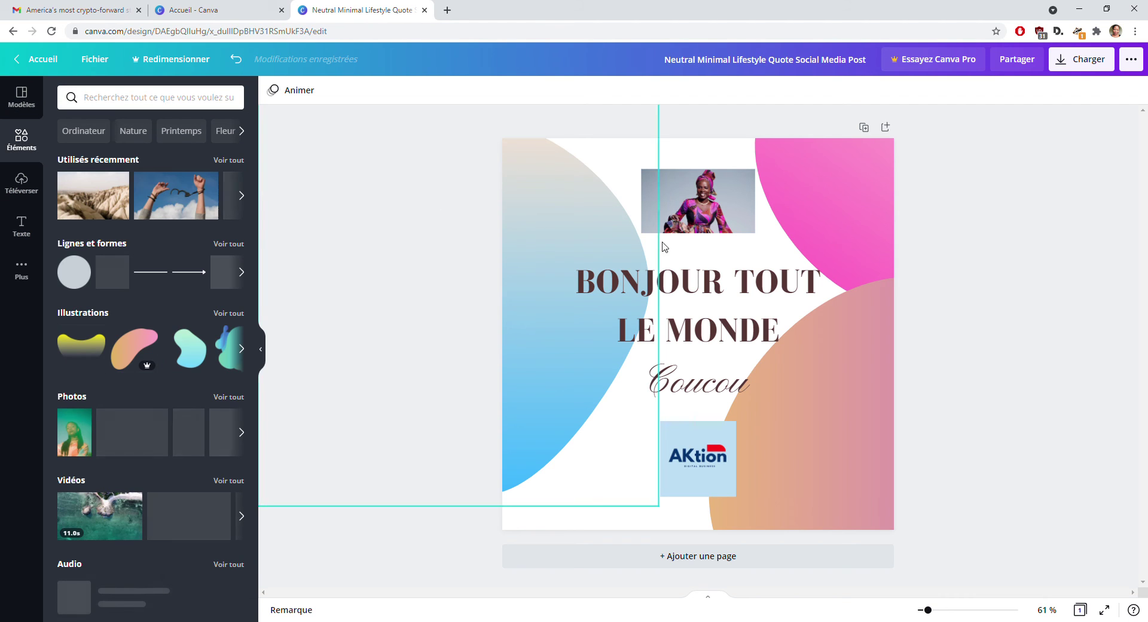
drag(87, 348, 426, 385)
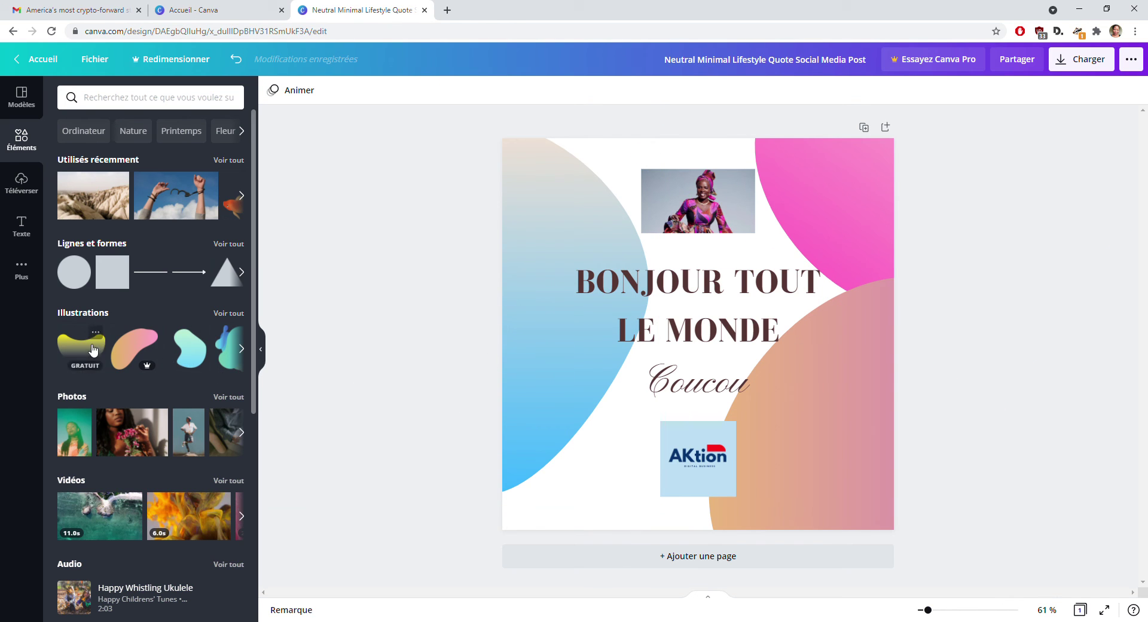
click(21, 226)
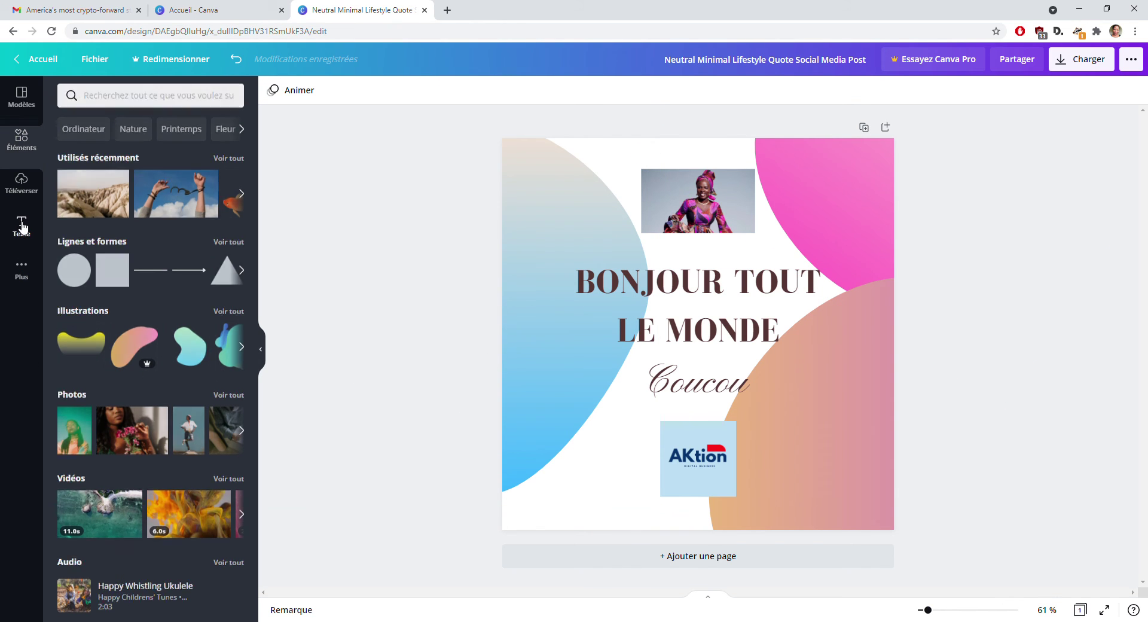
click(22, 271)
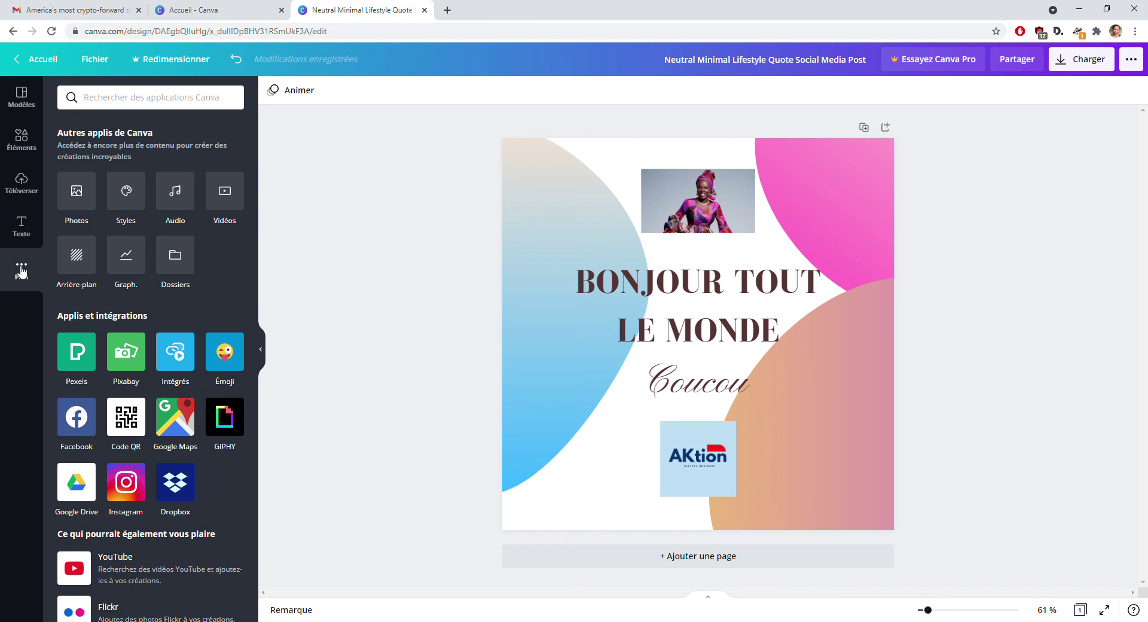
click(21, 226)
click(29, 110)
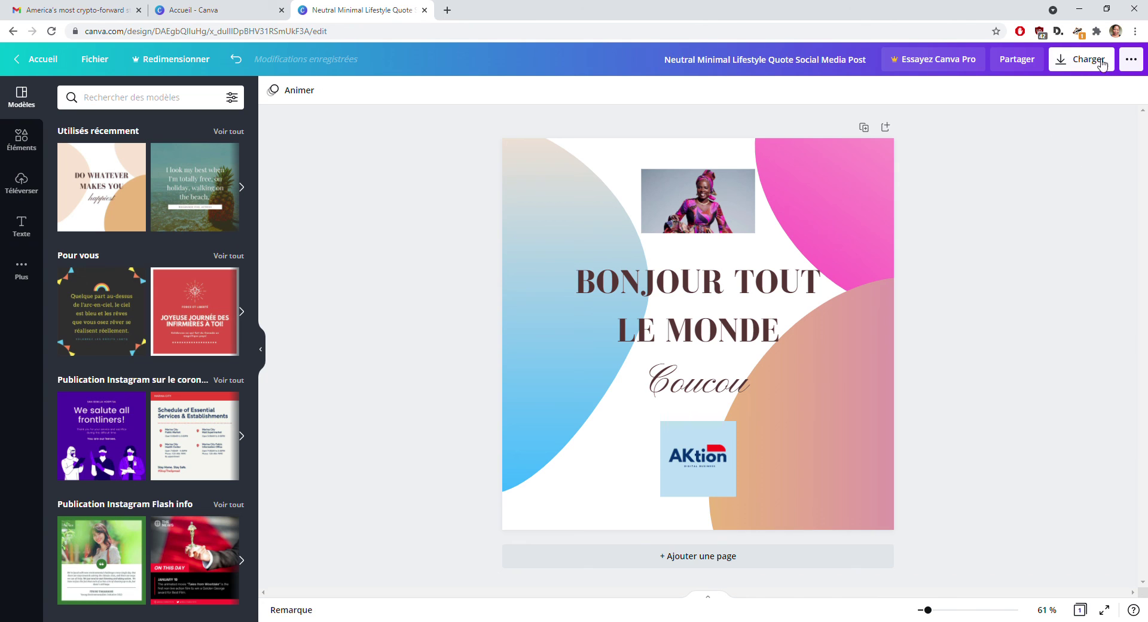
- Download the finished design as a PNG, open the downloaded file to check it, and dismiss the referral offer
click(1073, 63)
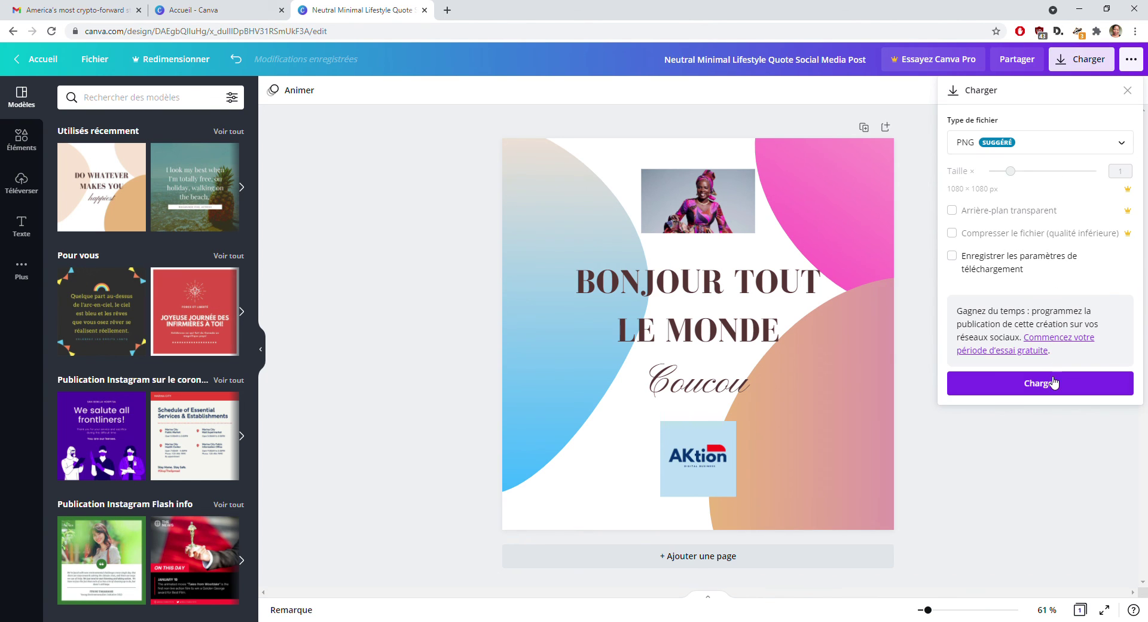
click(1048, 386)
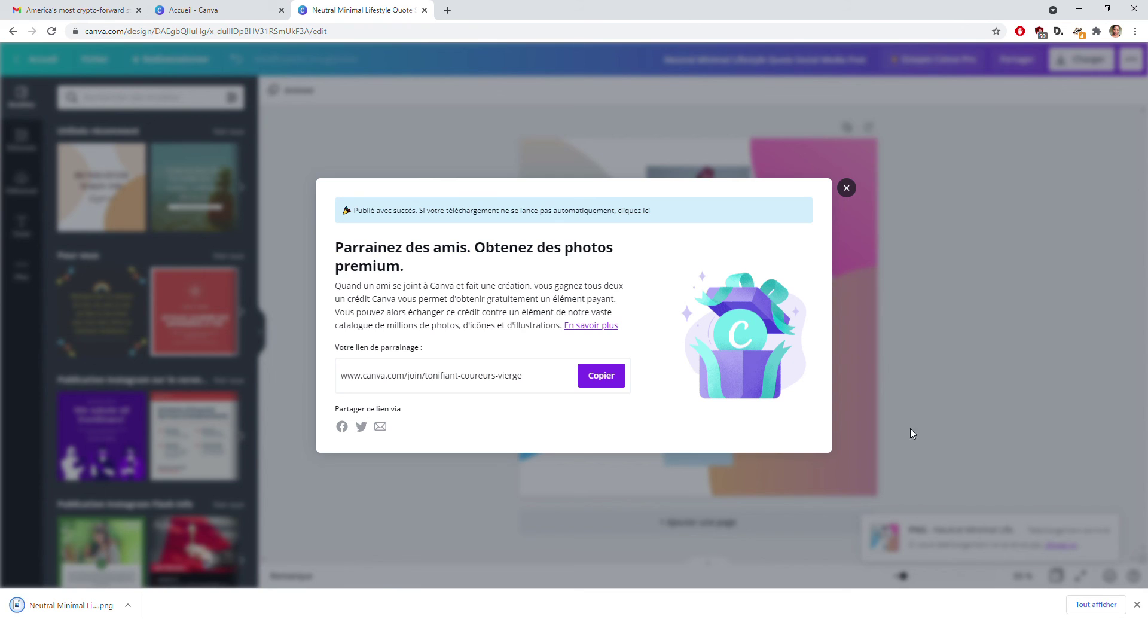
click(68, 608)
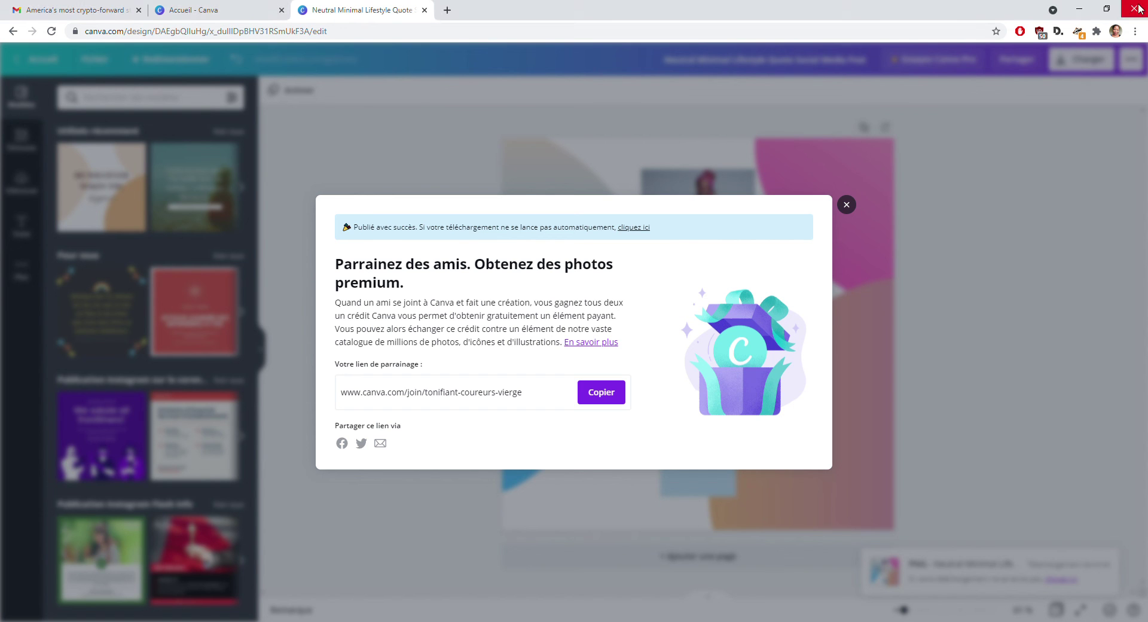
click(847, 206)
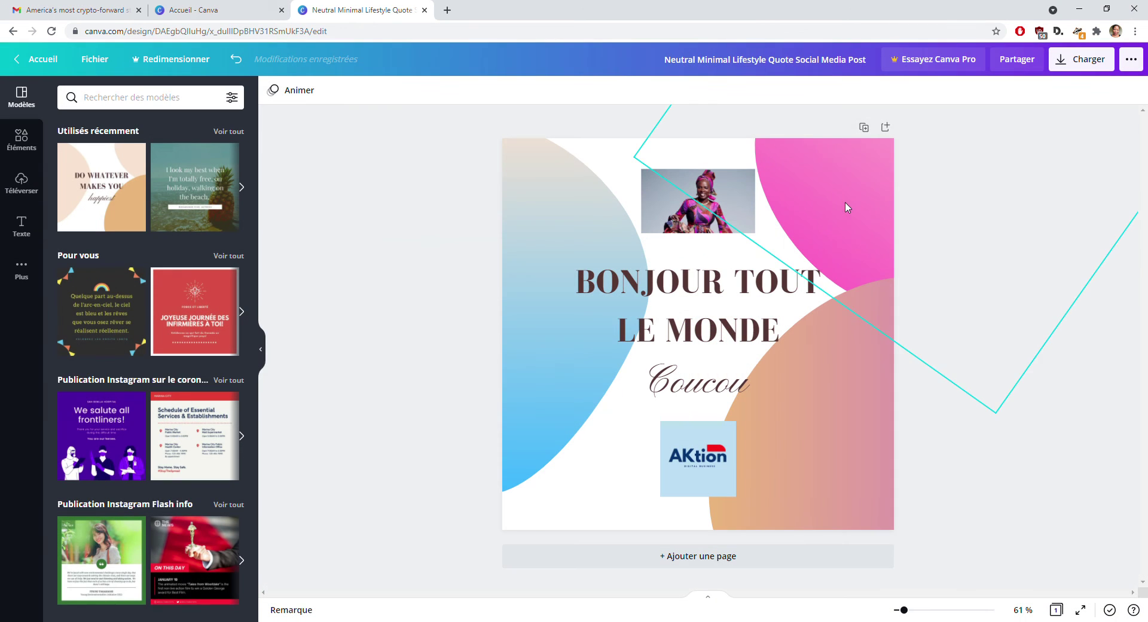